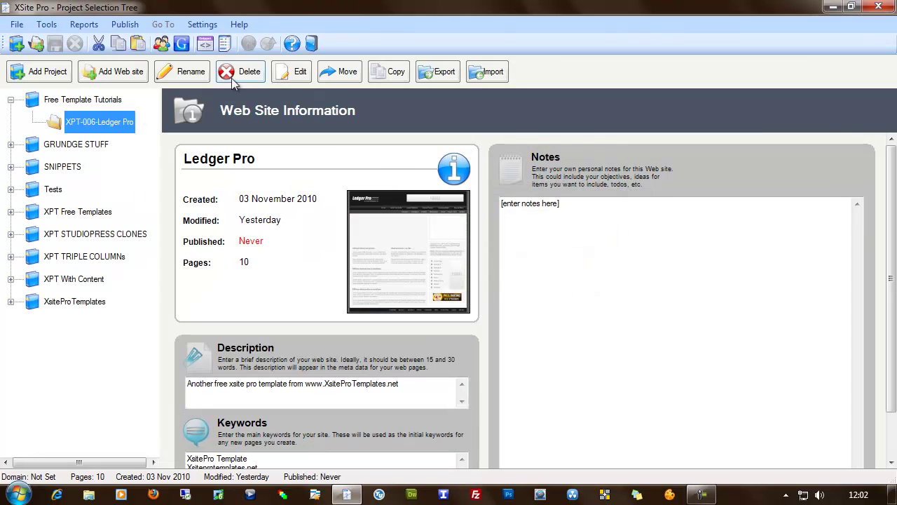
Open the Ledger Pro web site for editing and review its title, keywords and description.
click(288, 76)
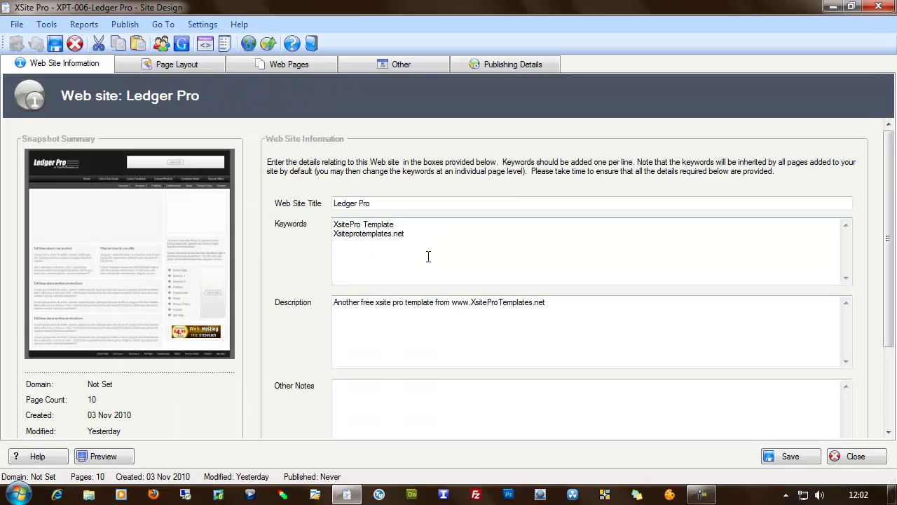
drag(372, 203, 314, 205)
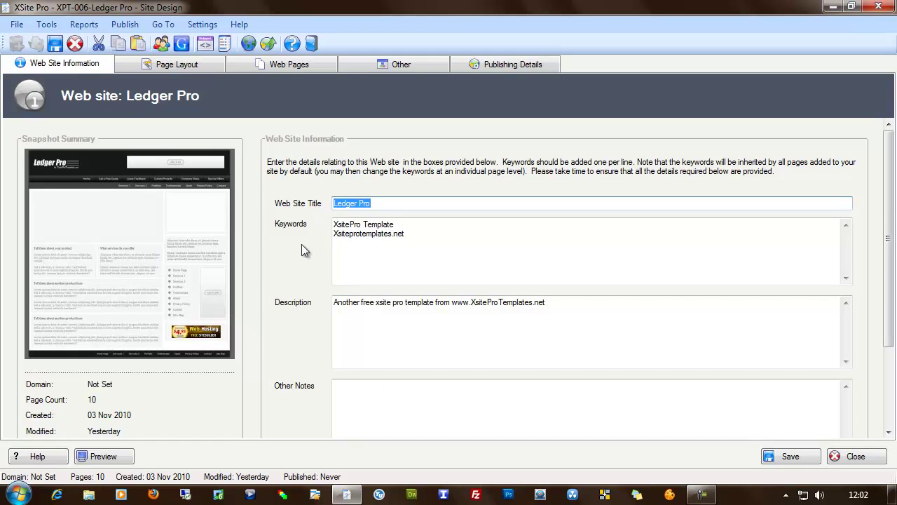
click(349, 203)
drag(335, 204, 408, 201)
drag(334, 224, 418, 244)
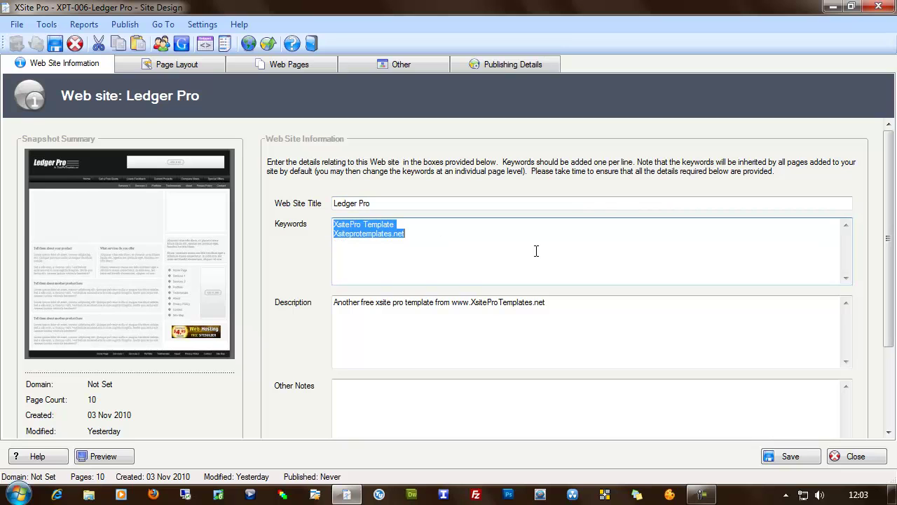
drag(553, 304, 334, 308)
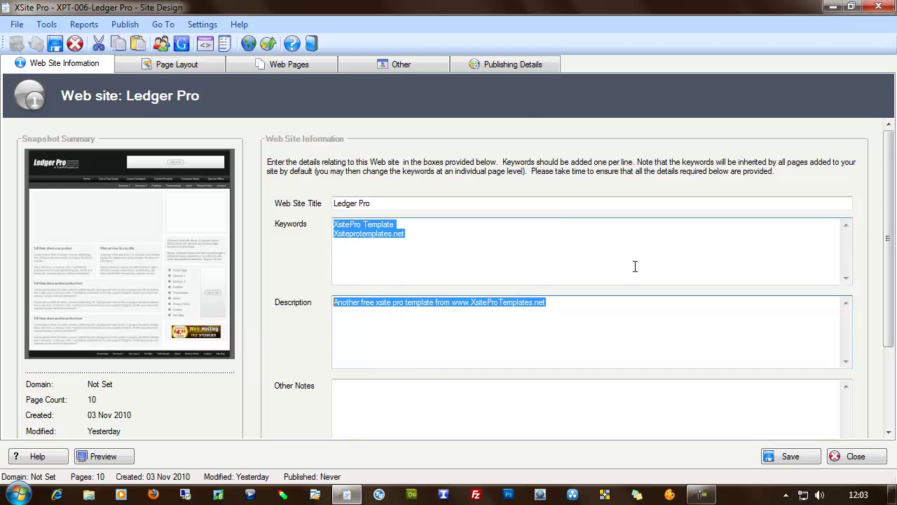
Review the site's publishing details, covering the domain, FTP server and FTP login fields.
click(510, 64)
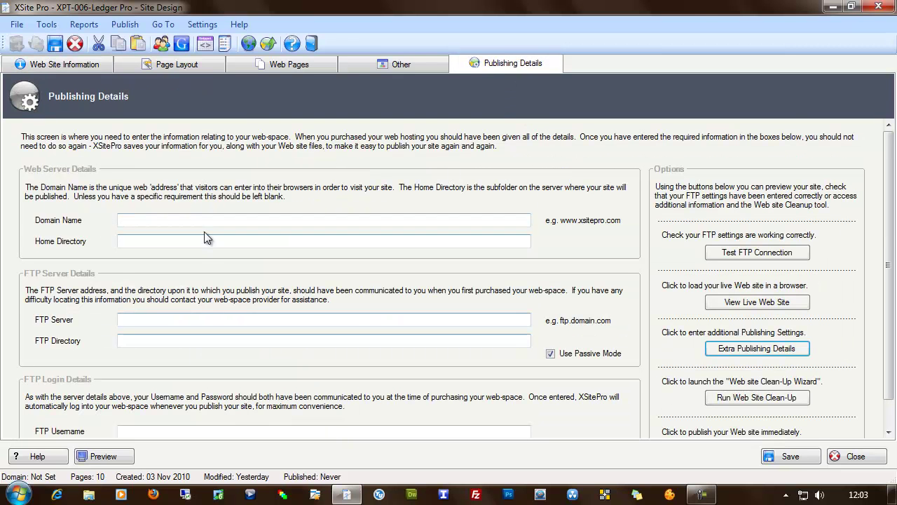
scroll(203, 242, down, 1)
click(141, 420)
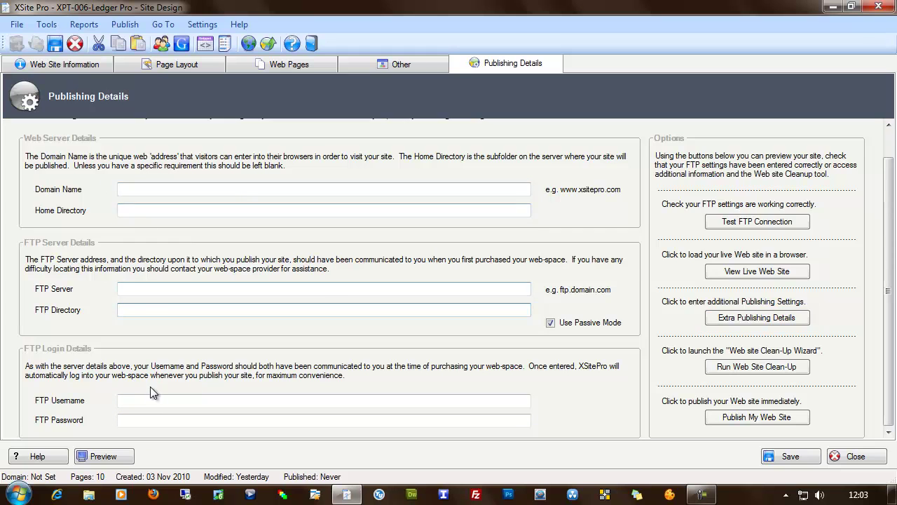
scroll(164, 378, up, 1)
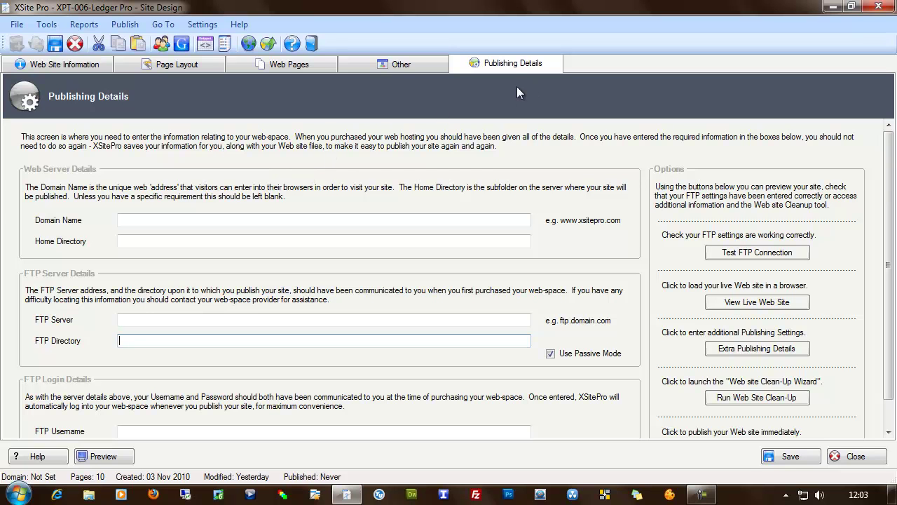
Open the site's Global Scripts and examine the link style code in the HEAD section.
click(394, 66)
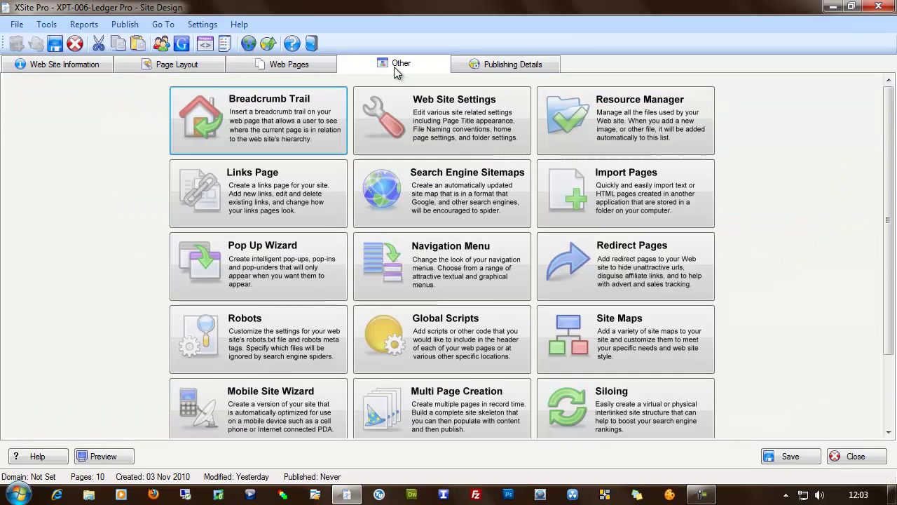
click(433, 330)
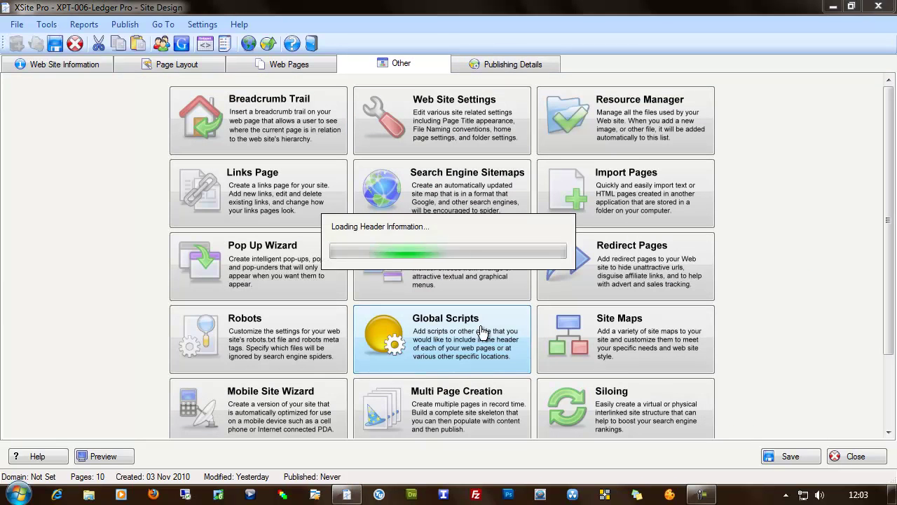
click(344, 154)
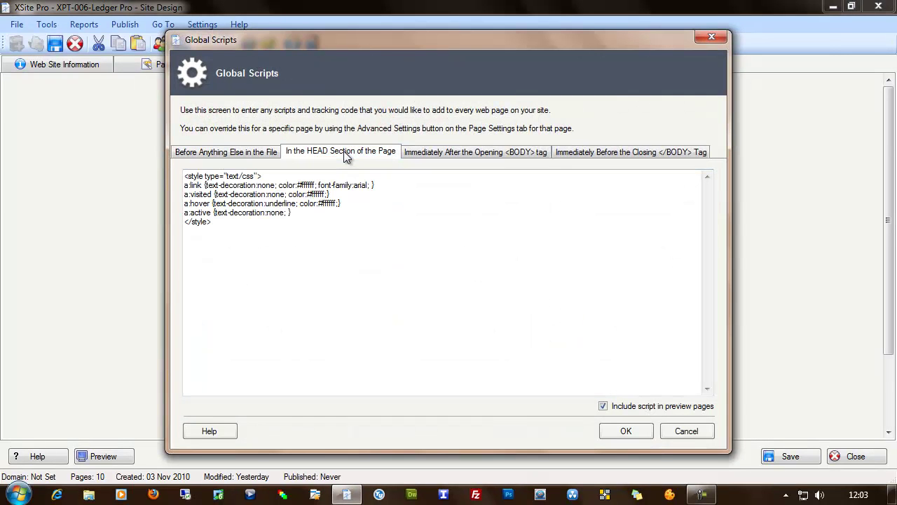
drag(209, 222, 179, 173)
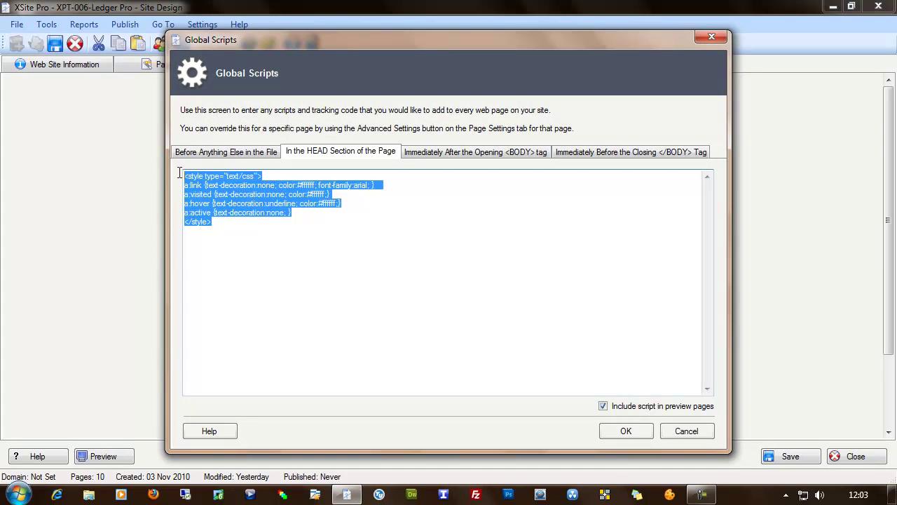
click(333, 195)
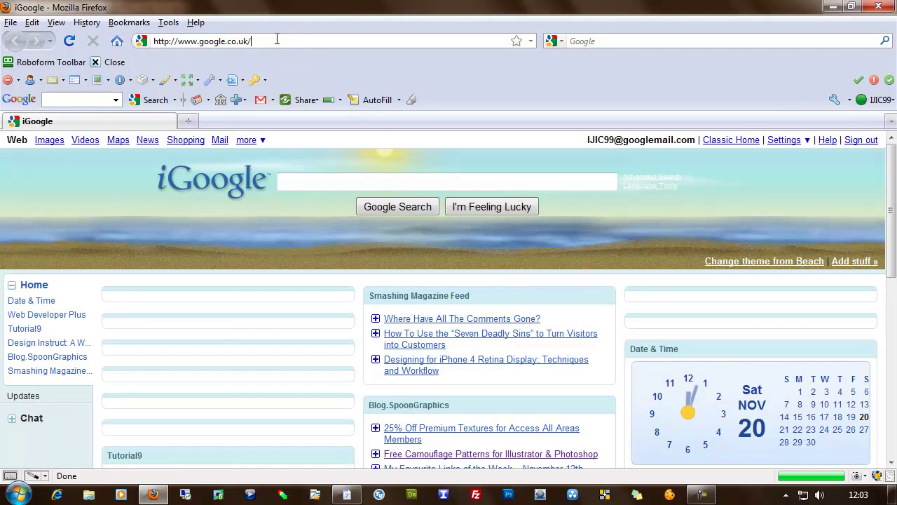
click(277, 40)
text(de)
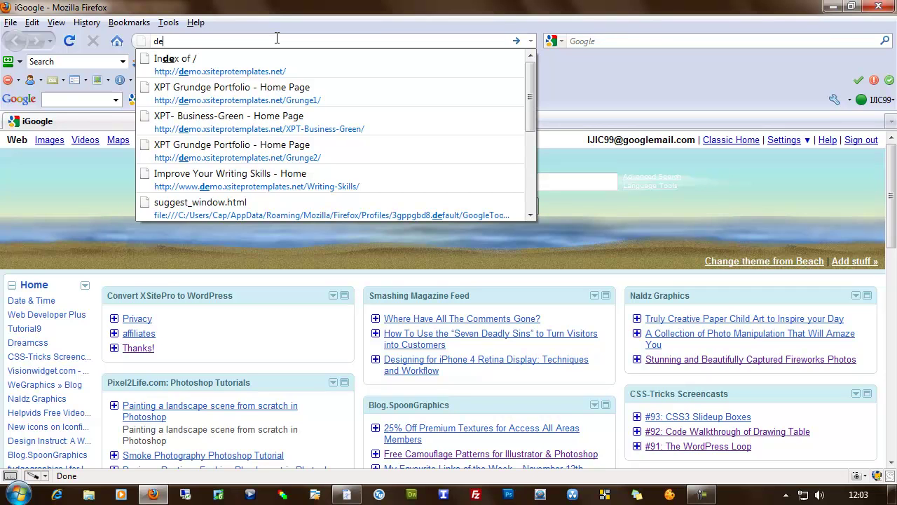
key(Down)
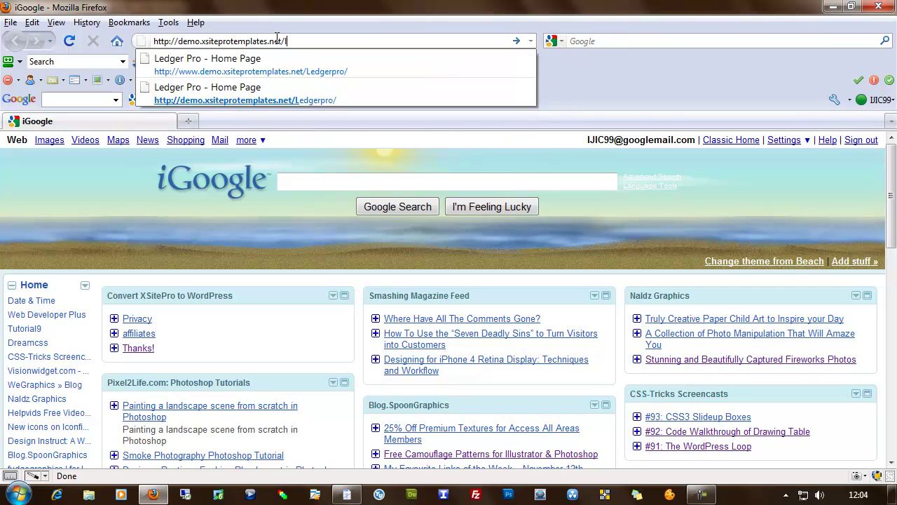
key(Down)
key(Return)
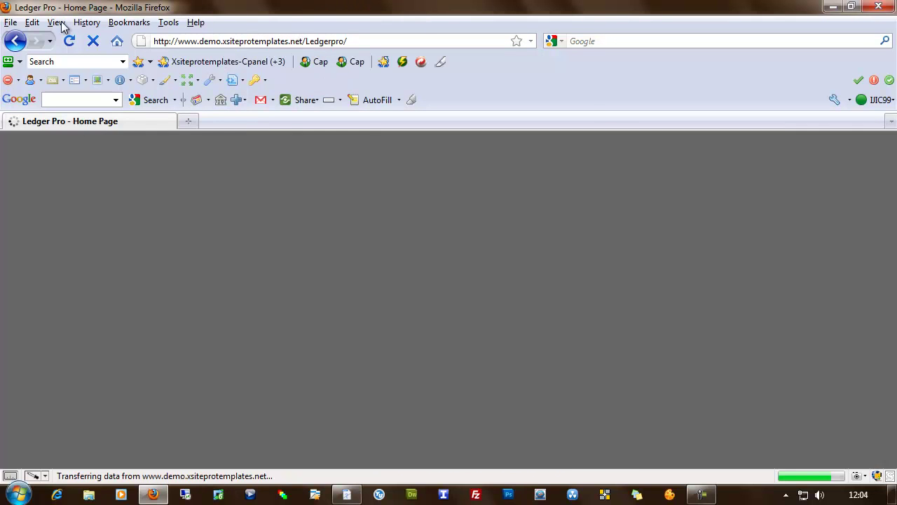
click(56, 22)
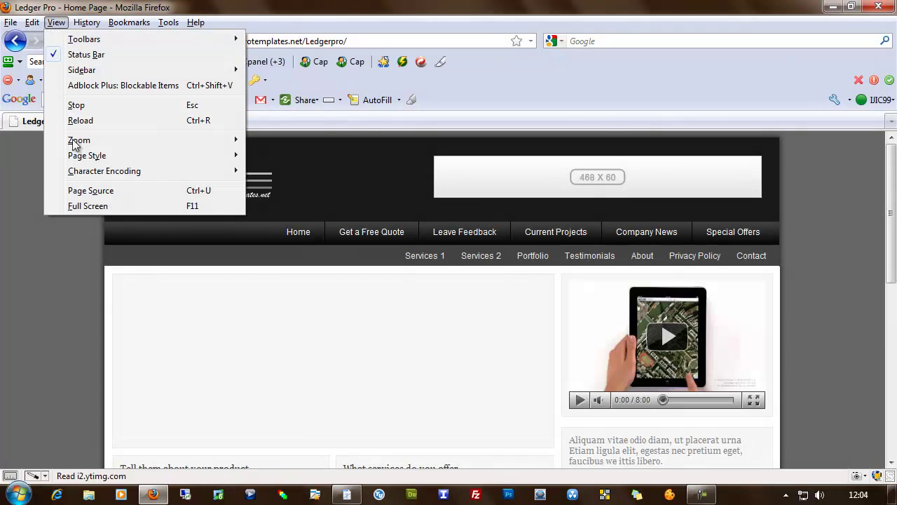
click(78, 206)
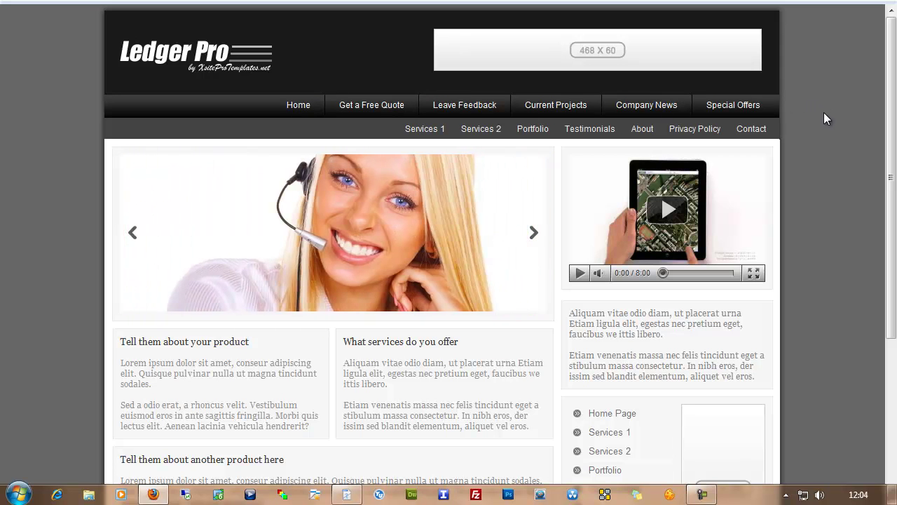
Look over the Ledger Pro demo home page down to its footer, and minimize the browser to return to XSite Pro.
scroll(825, 118, down, 5)
scroll(819, 203, up, 5)
scroll(819, 208, down, 5)
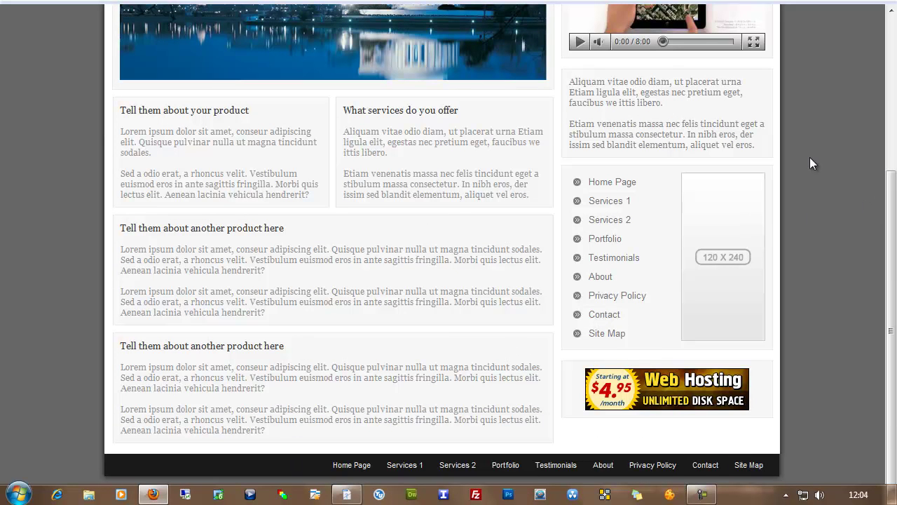
scroll(809, 164, up, 3)
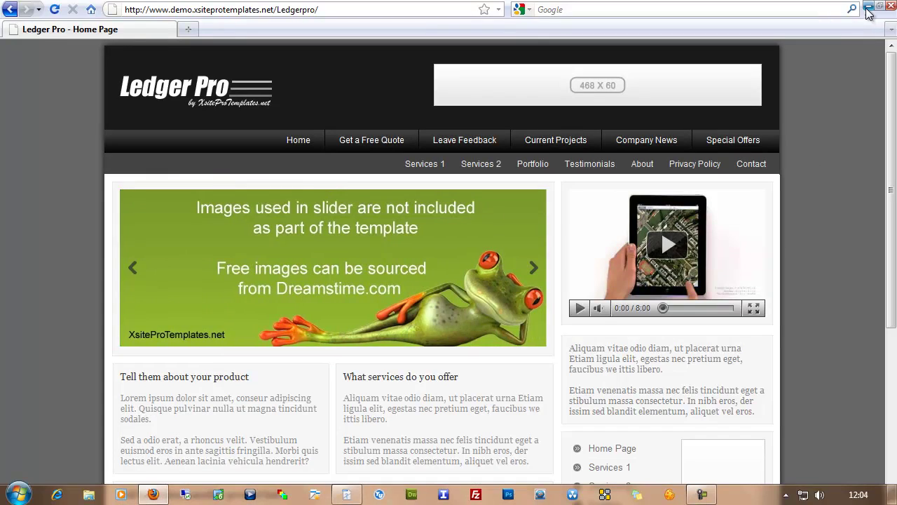
click(870, 10)
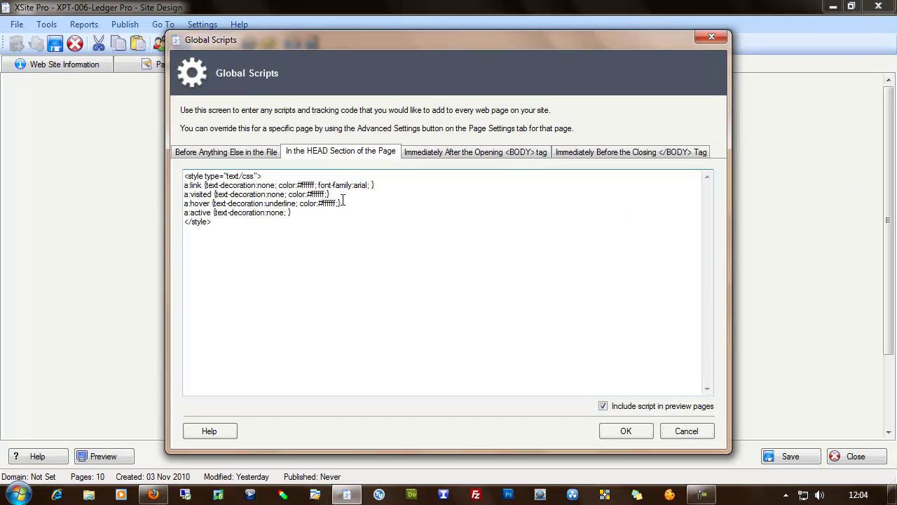
Review the global scripts in the HEAD, after the opening BODY tag and before the closing BODY tag, and accept the dialog.
drag(215, 223, 182, 176)
click(378, 212)
click(471, 154)
click(642, 151)
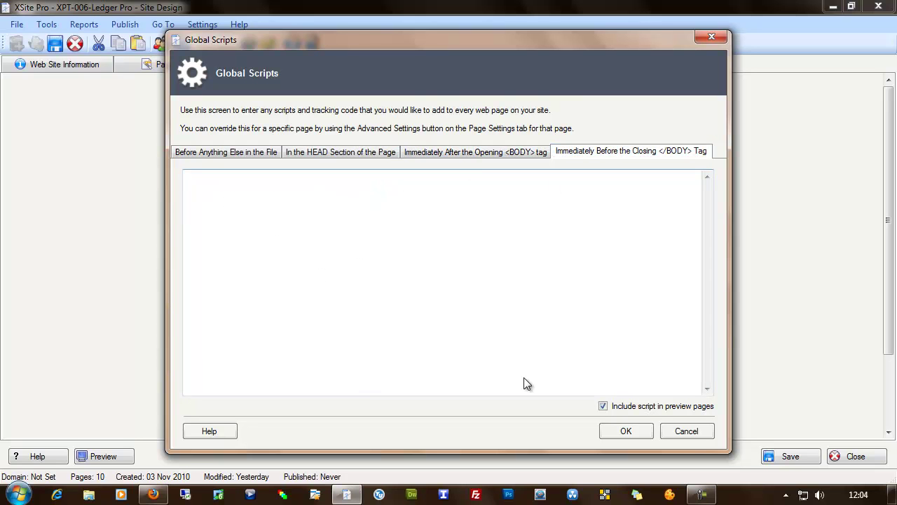
click(635, 432)
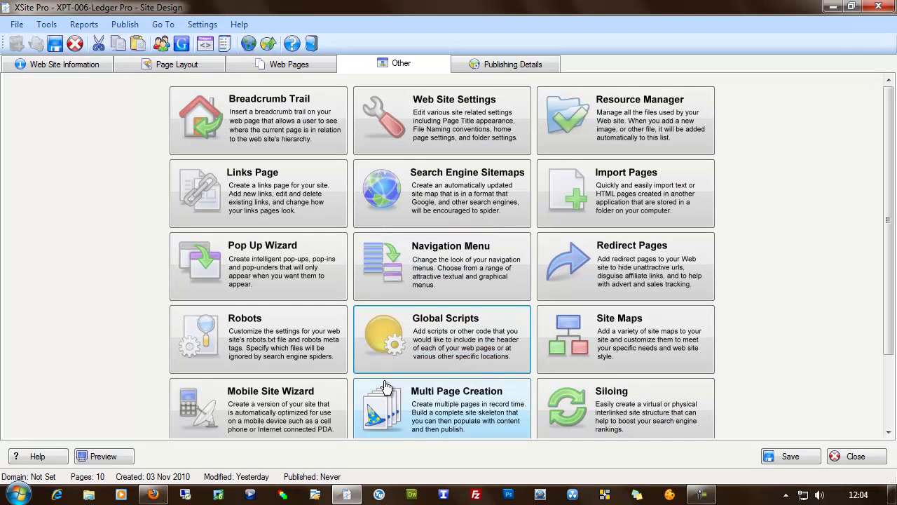
Open the page layout's advanced header in the designer and select the logo and the 468 x 60 banner image in turn.
click(149, 67)
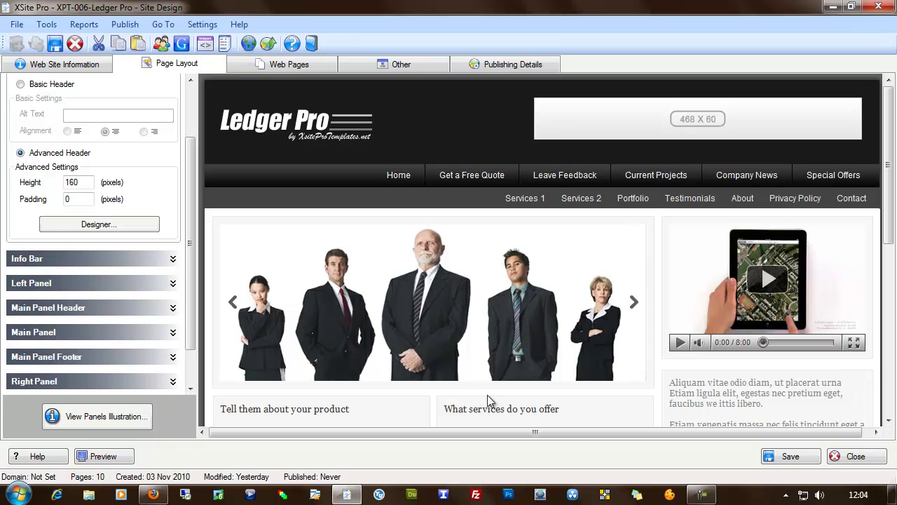
scroll(188, 137, up, 1)
scroll(188, 137, up, 2)
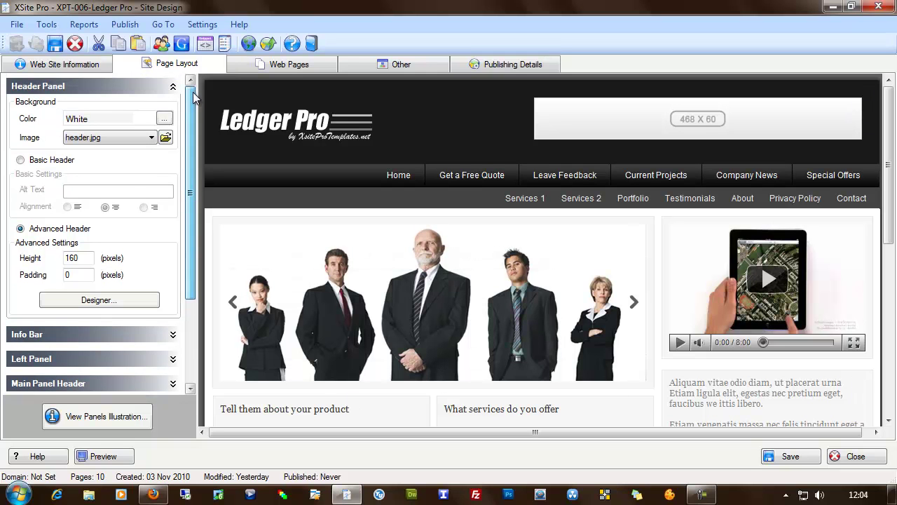
click(119, 300)
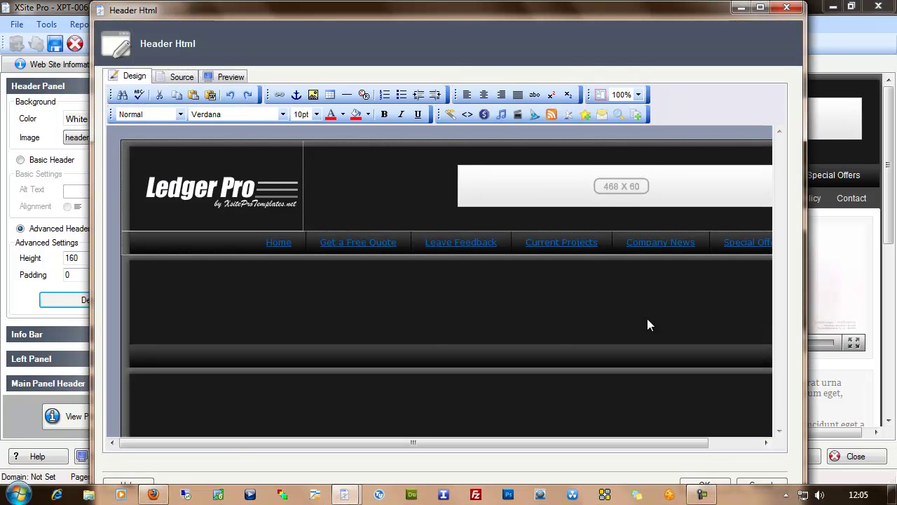
click(218, 191)
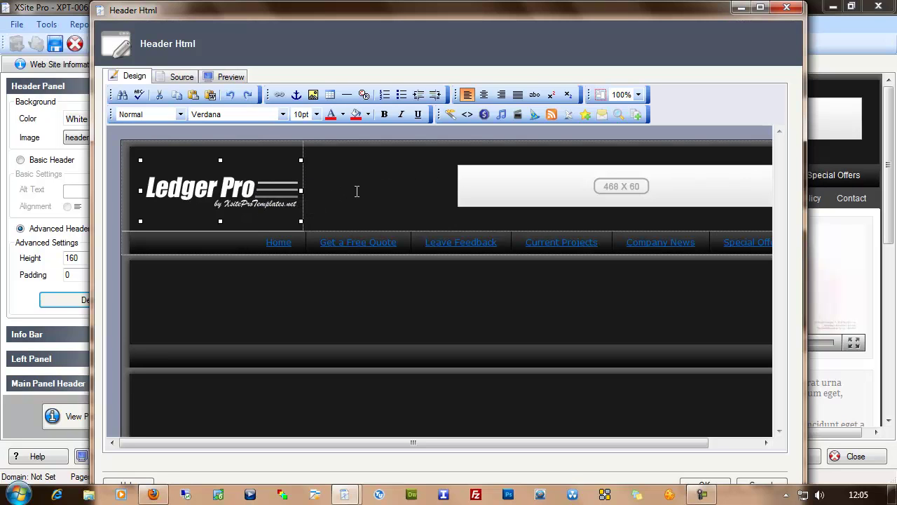
click(536, 184)
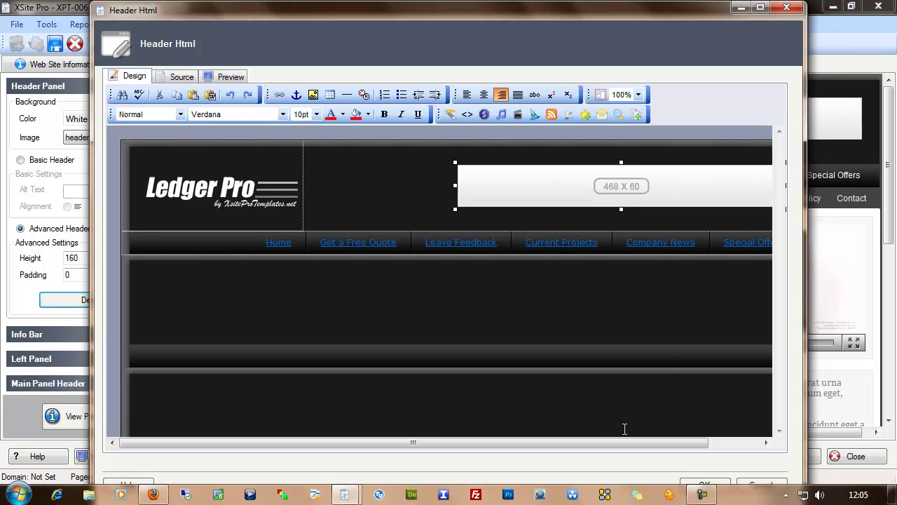
Inspect the URL in the Special Offers menu link's properties and cancel without changes.
drag(598, 443, 649, 444)
click(691, 242)
right_click(690, 242)
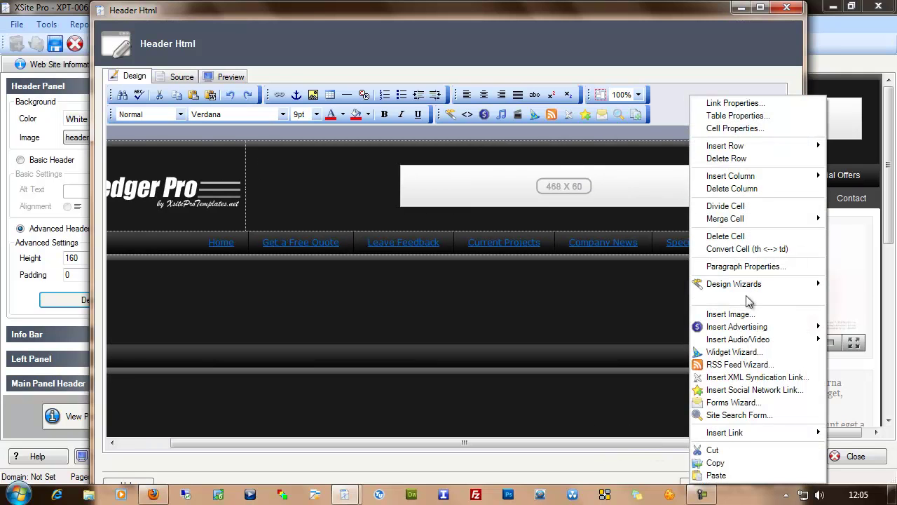
mouse_move(747, 428)
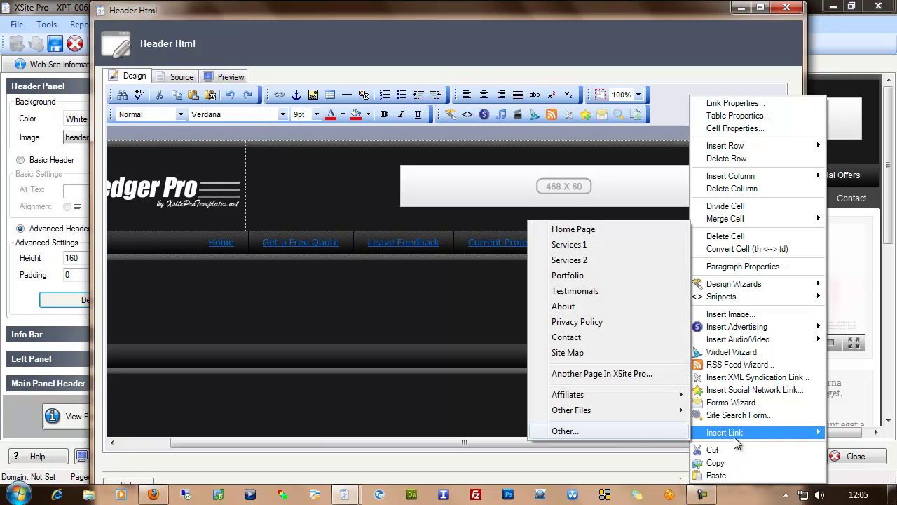
click(755, 104)
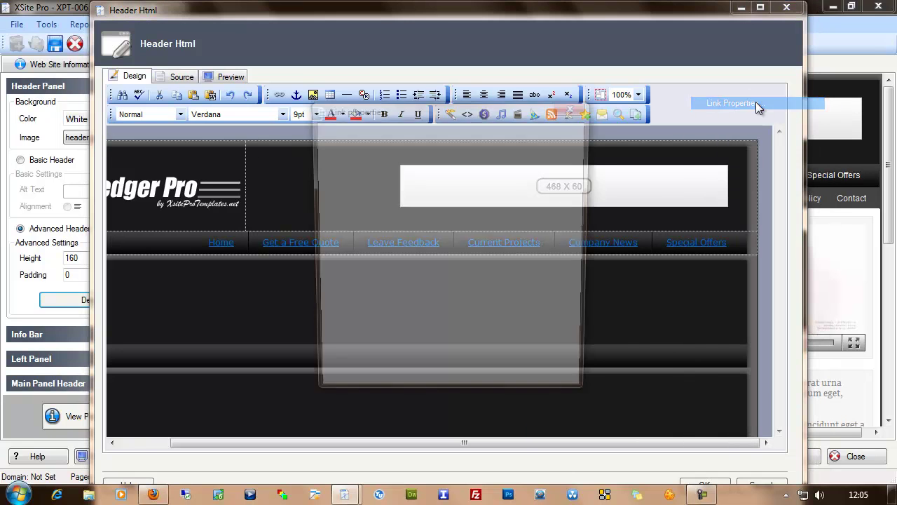
double_click(354, 216)
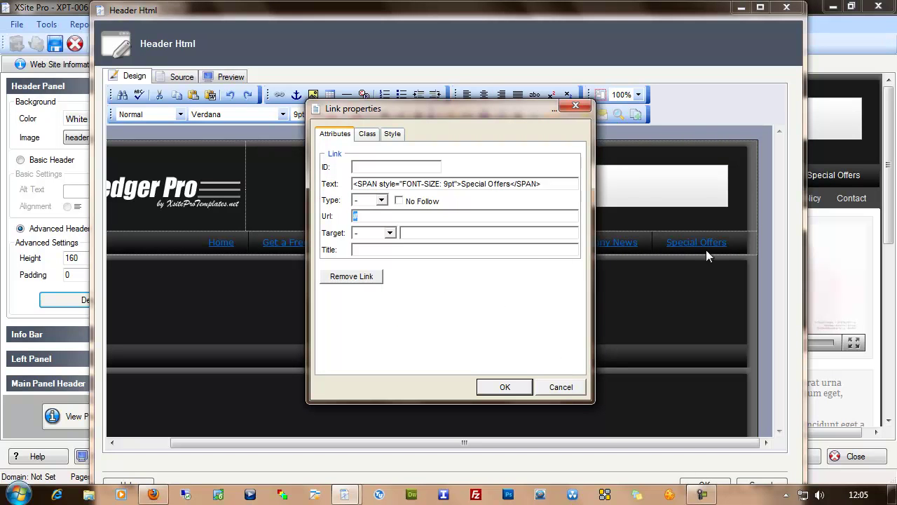
click(561, 386)
Inspect the URL in the Company News menu link's properties, and close the header designer without saving.
right_click(596, 250)
click(617, 104)
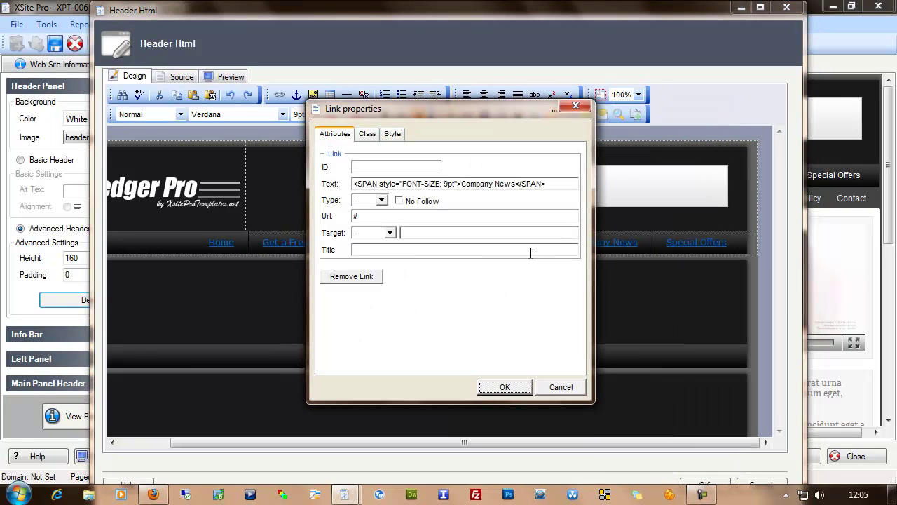
double_click(355, 215)
click(504, 388)
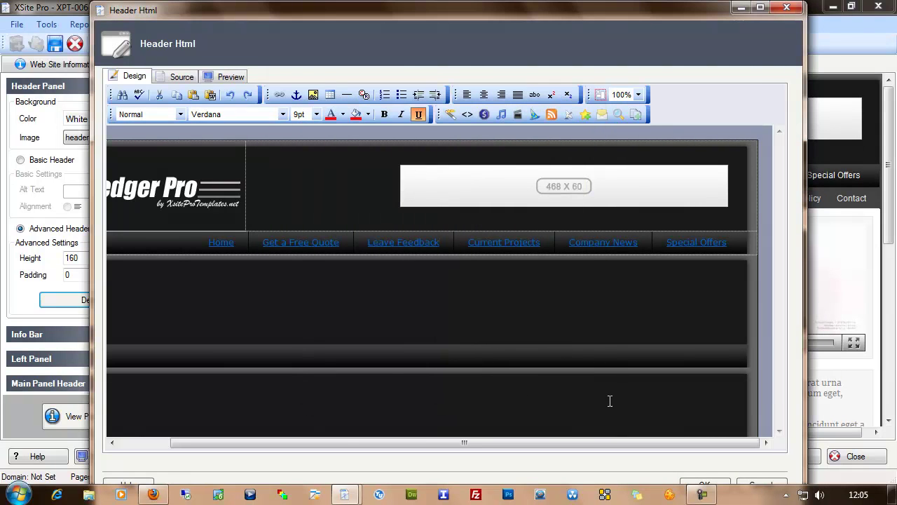
click(464, 314)
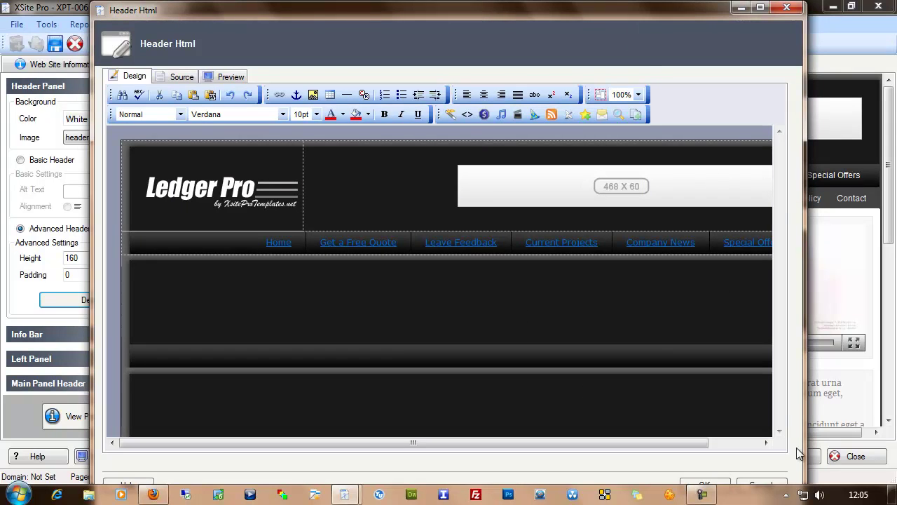
click(764, 485)
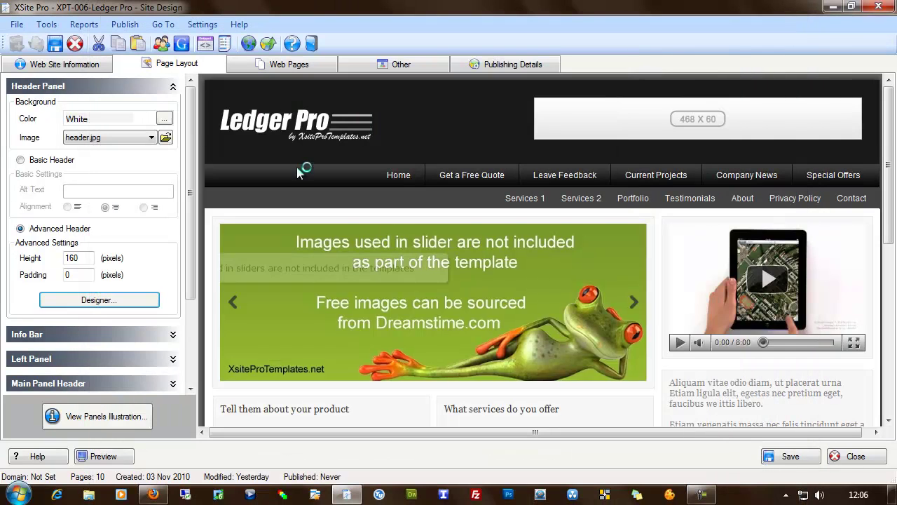
Inspect the navigation menu settings of the Info Bar in place of the Header Panel, and cancel without changes.
click(173, 85)
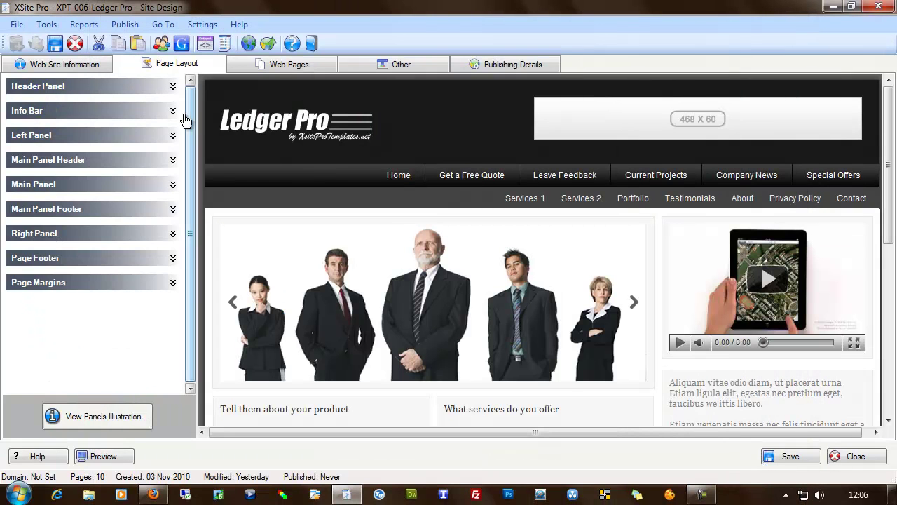
click(172, 110)
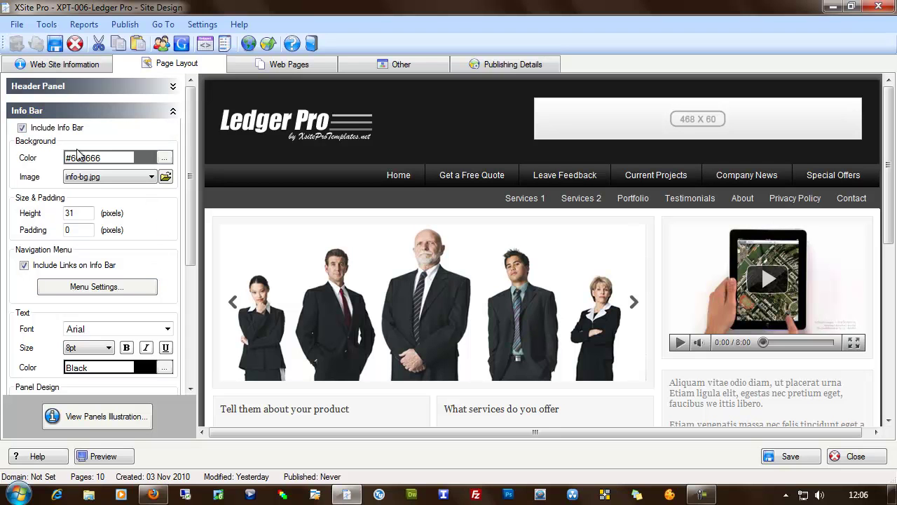
click(542, 203)
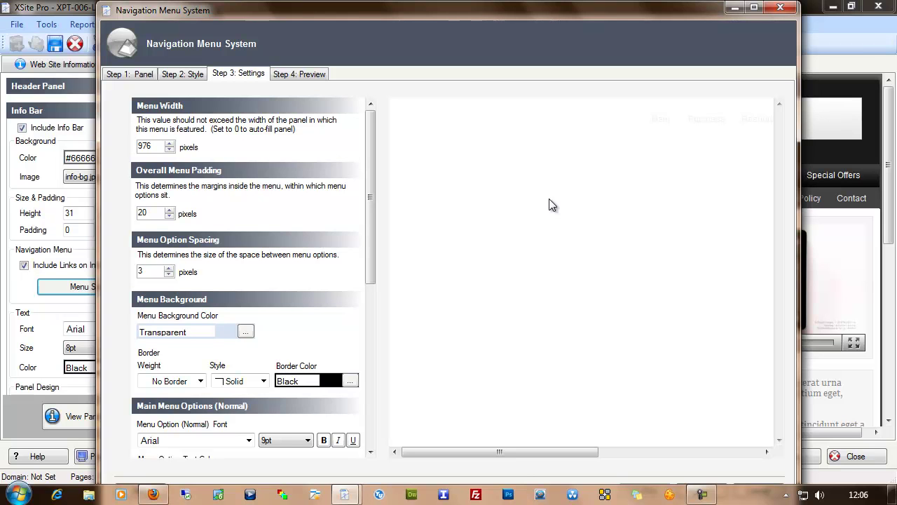
mouse_move(539, 458)
mouse_down()
mouse_move(741, 455)
mouse_move(537, 450)
mouse_up()
drag(674, 5, 678, 25)
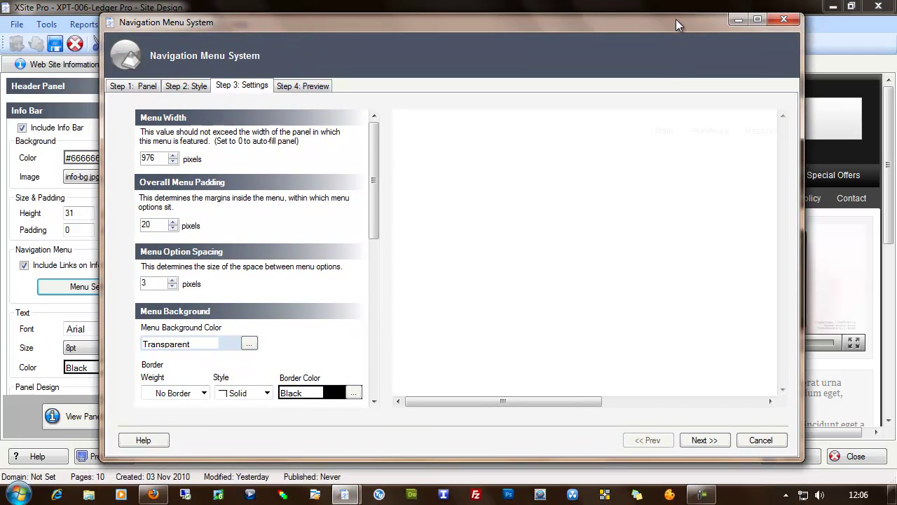
click(760, 440)
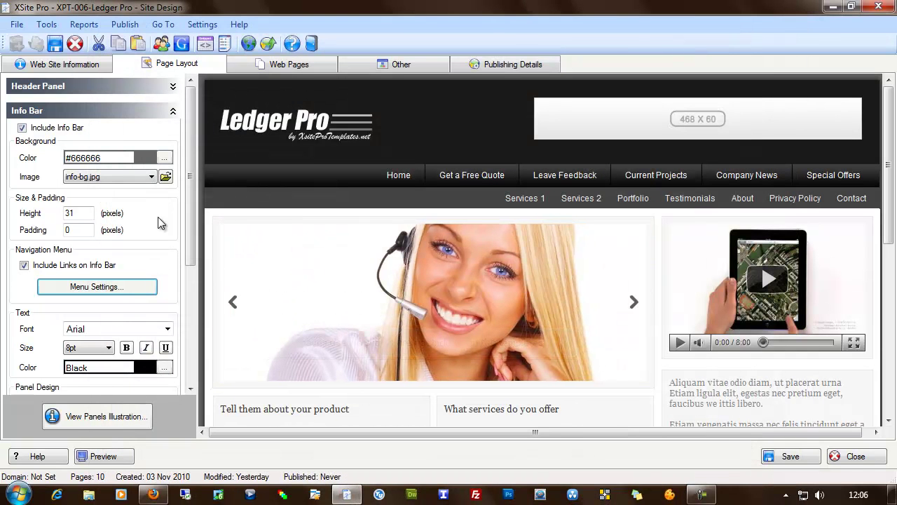
Open the Info Bar's HTML in the designer, select the [LINKS_MENU] placeholder, cancel without changes and collapse the Info Bar settings.
scroll(193, 208, down, 3)
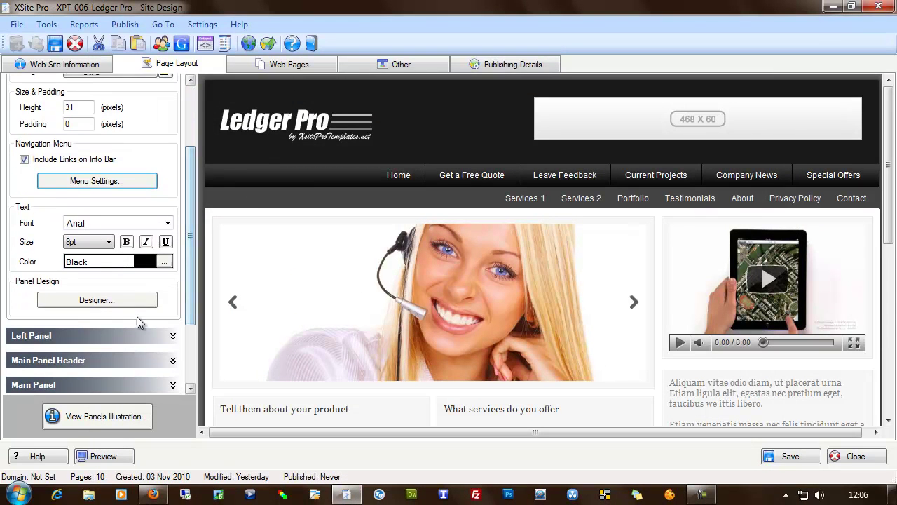
click(124, 302)
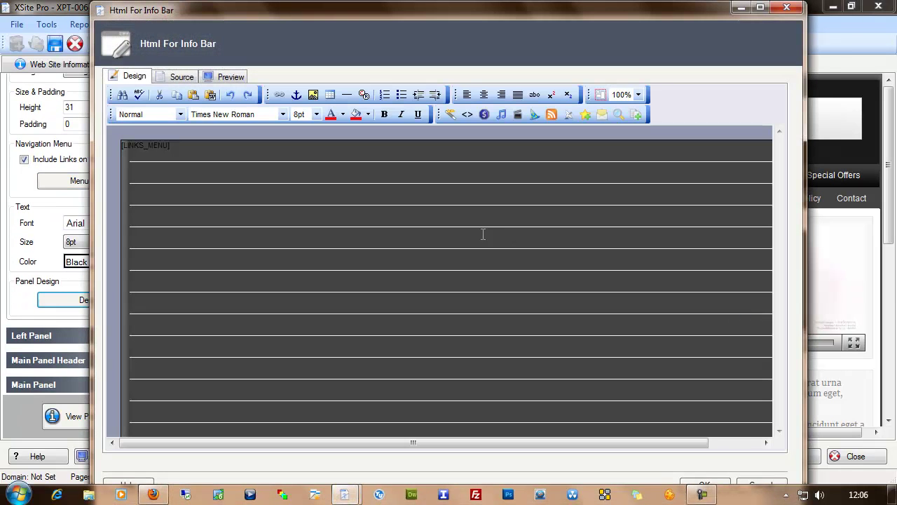
drag(176, 147, 113, 147)
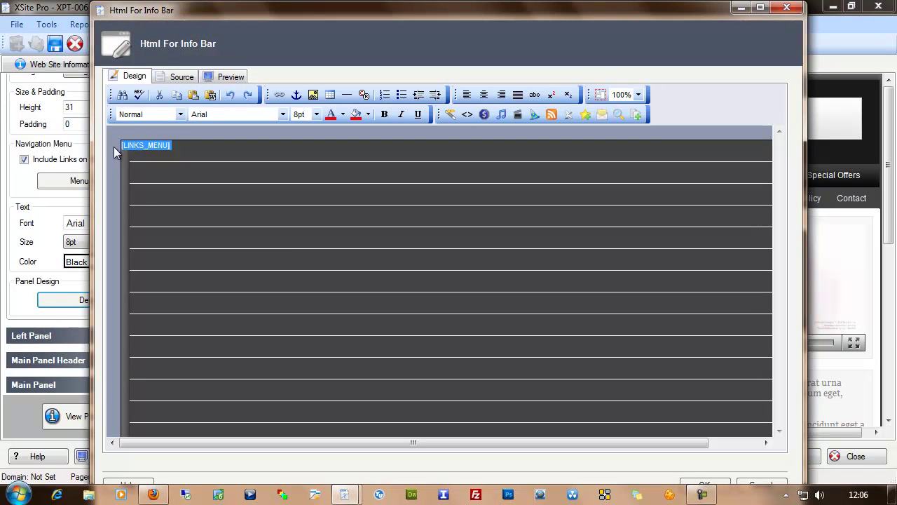
click(750, 484)
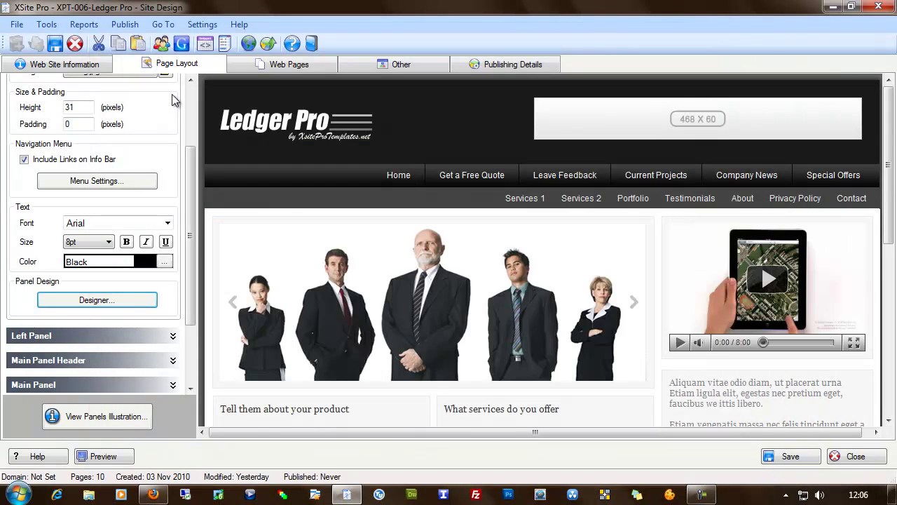
drag(191, 165, 175, 110)
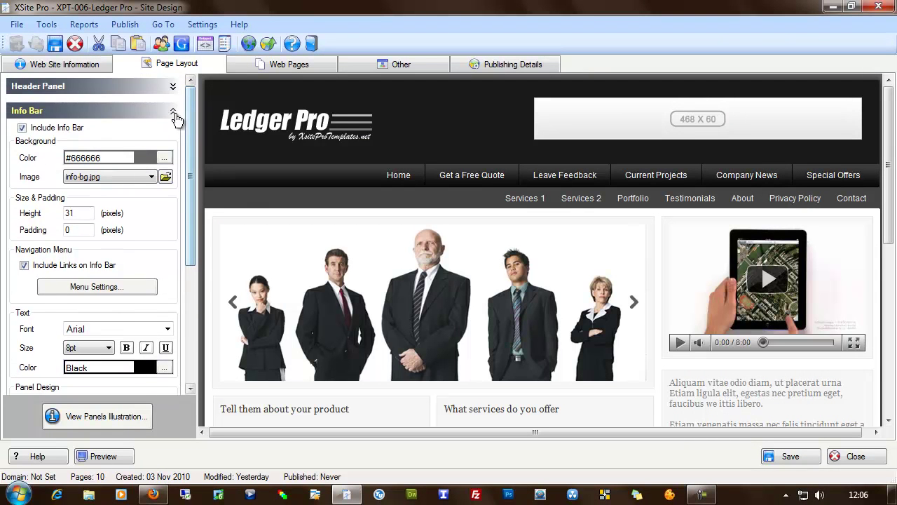
click(179, 112)
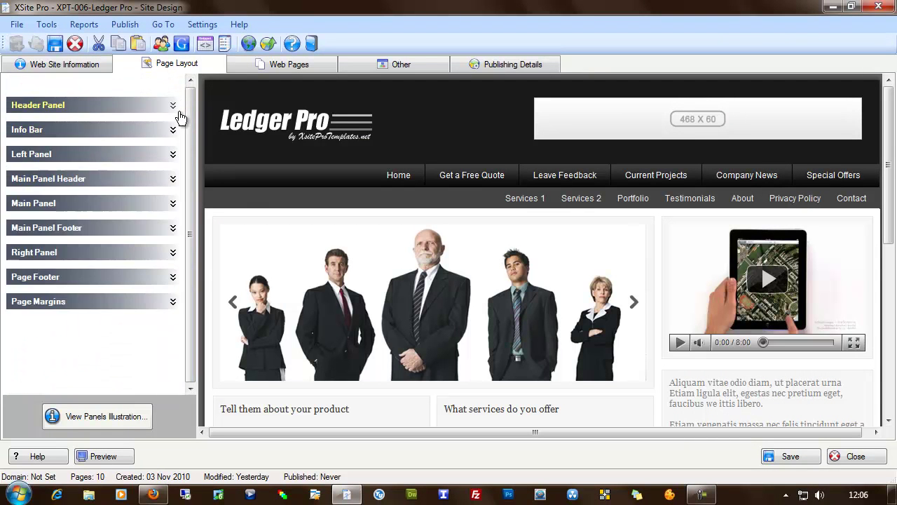
Inspect the Left Panel's HTML in the designer, cancel without changes and collapse the Left Panel settings.
click(173, 154)
scroll(196, 269, down, 3)
click(98, 308)
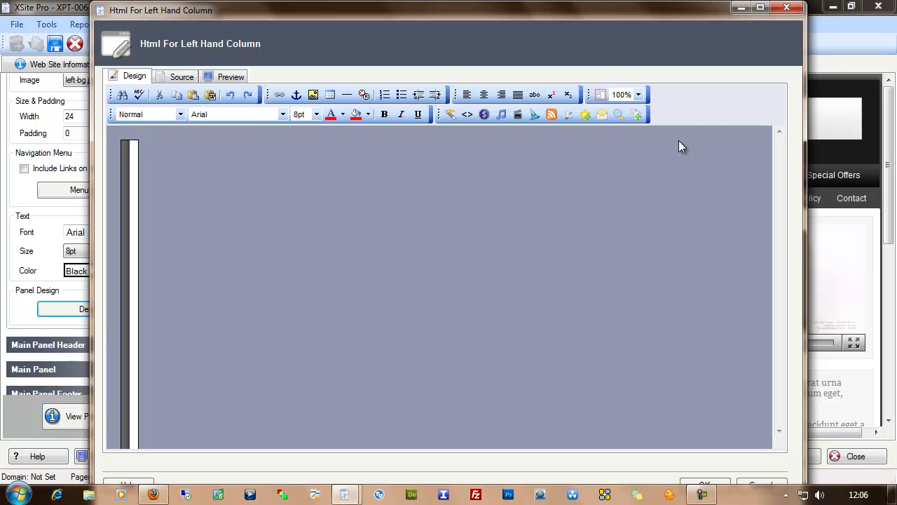
drag(653, 5, 677, 42)
click(760, 422)
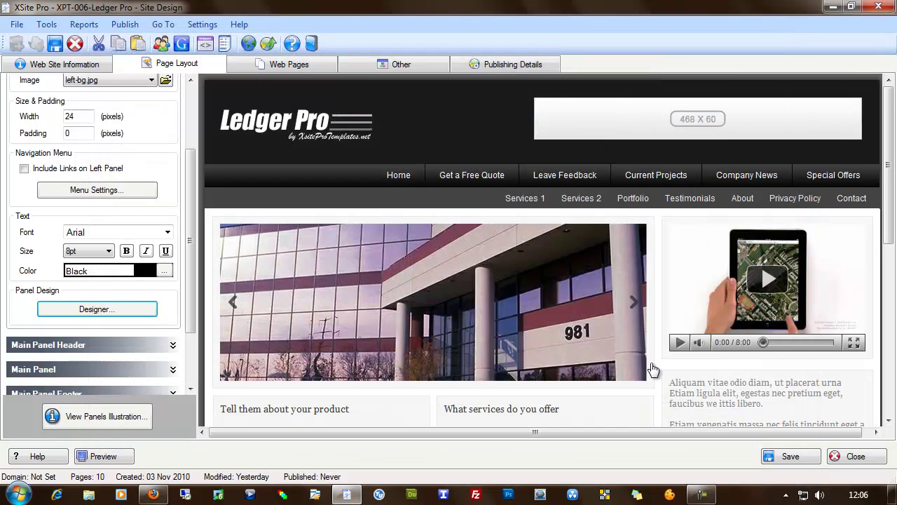
drag(188, 231, 194, 105)
click(172, 164)
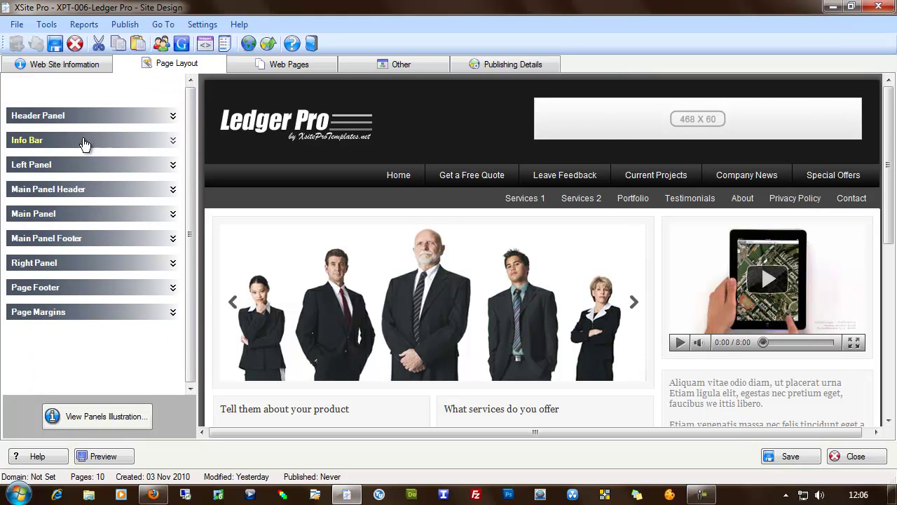
Review the Main Panel Header settings, and choose Arial as the Main Panel's text font.
click(172, 189)
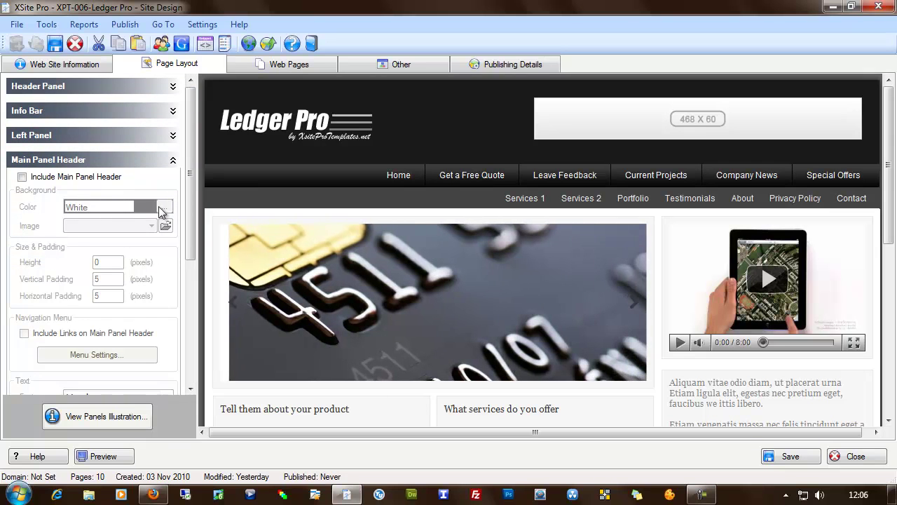
click(174, 163)
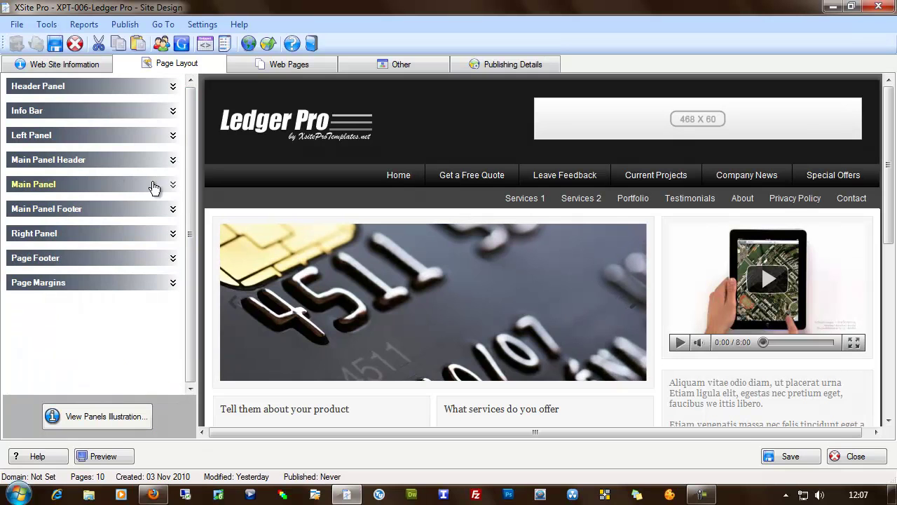
click(174, 184)
drag(192, 170, 192, 214)
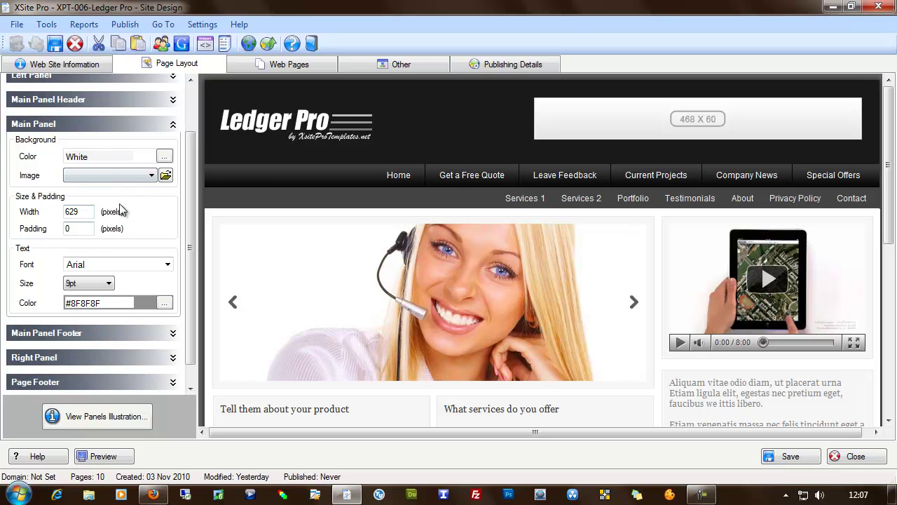
click(167, 264)
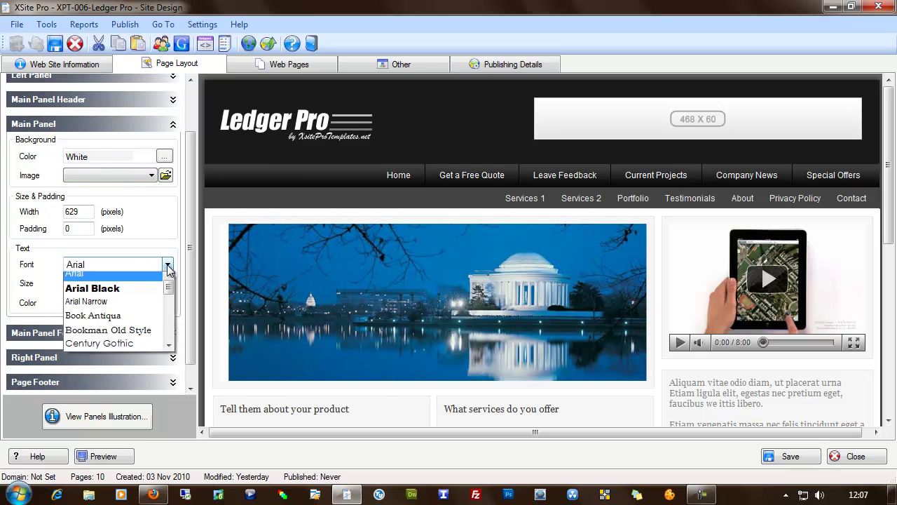
click(102, 279)
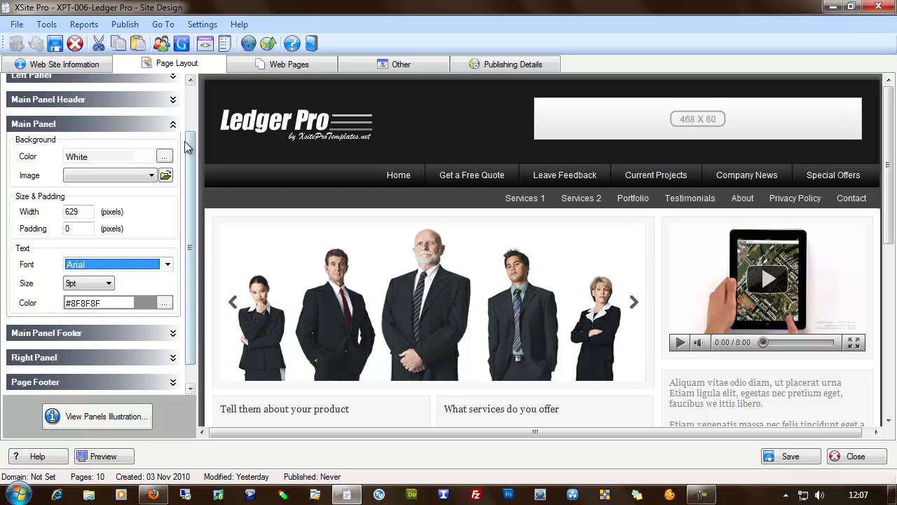
click(173, 124)
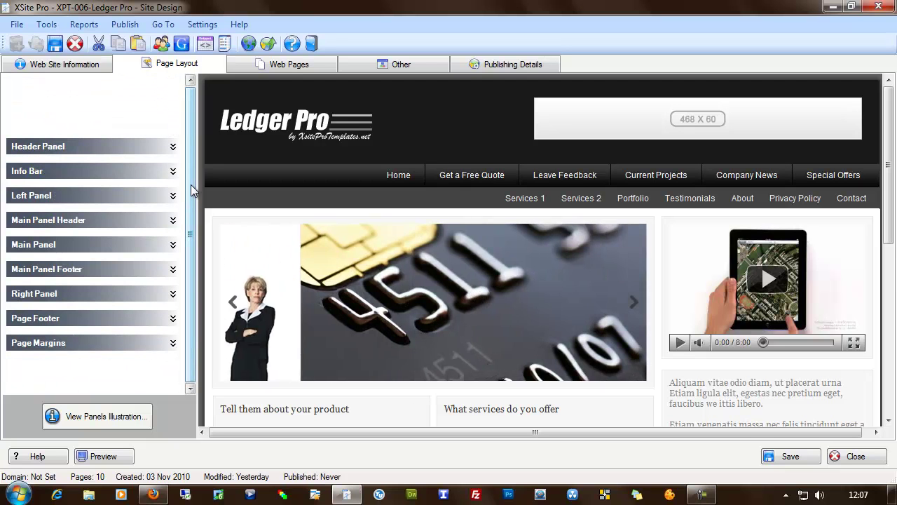
Set the Main Panel Footer's text font to Arial and collapse its settings.
click(175, 272)
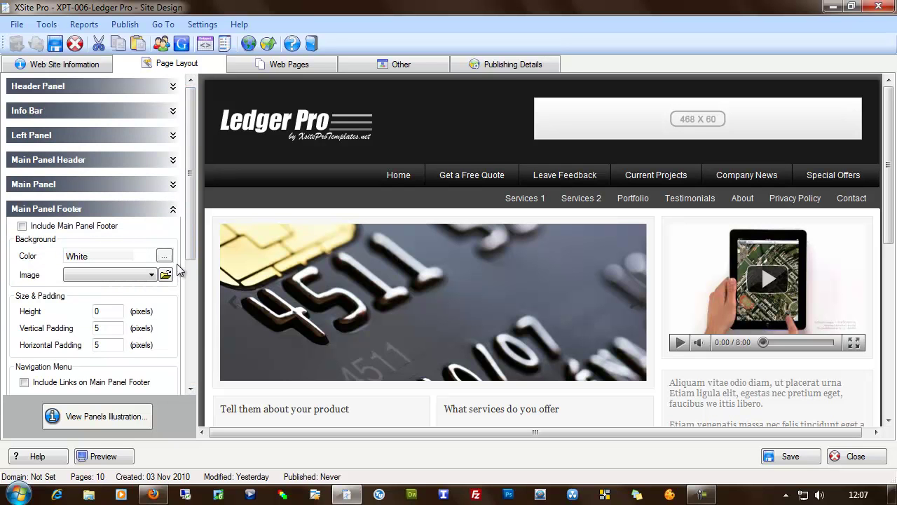
drag(191, 209, 192, 330)
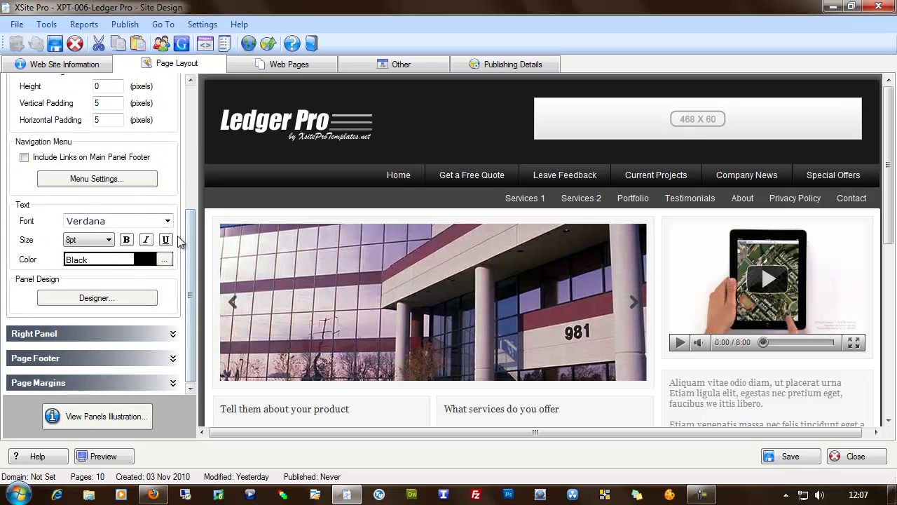
click(167, 221)
scroll(119, 273, up, 8)
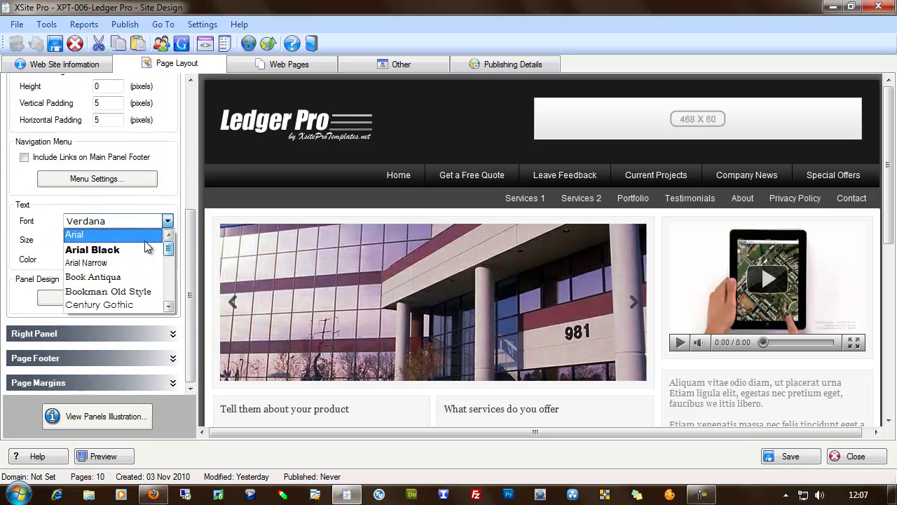
click(158, 234)
scroll(175, 196, up, 5)
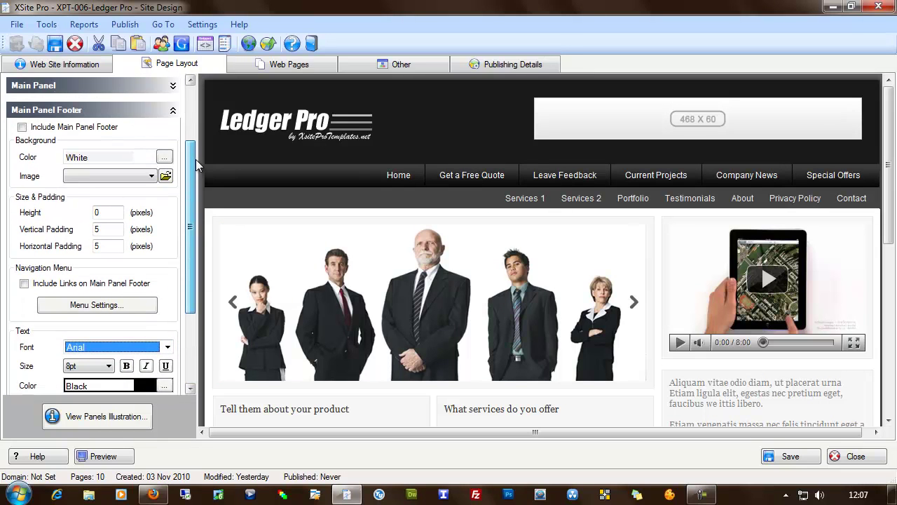
click(173, 159)
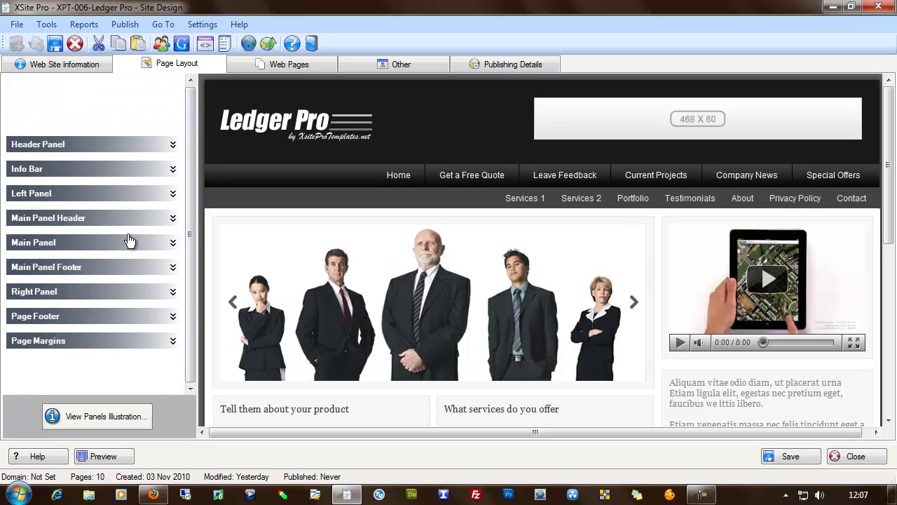
Review the Right Panel settings and examine the right column's video, text, menu and banner areas in the page preview.
click(171, 297)
drag(192, 248, 191, 353)
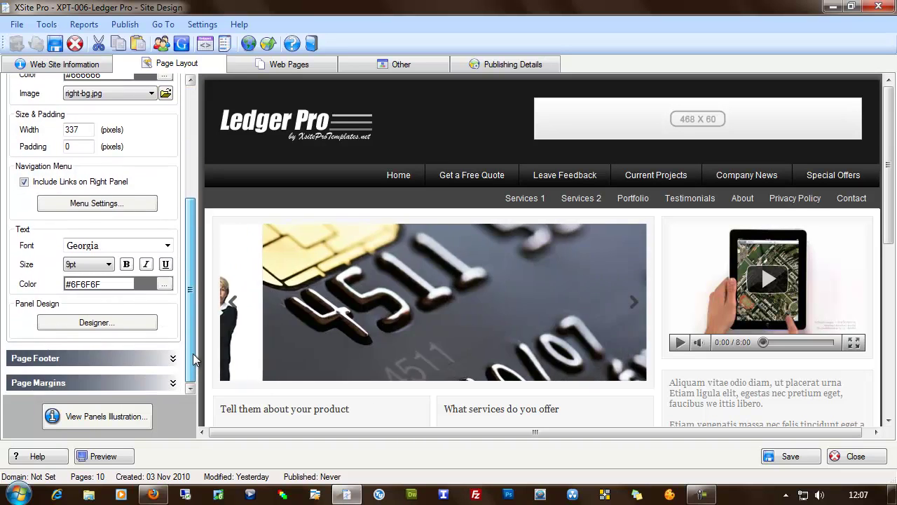
drag(893, 214, 893, 347)
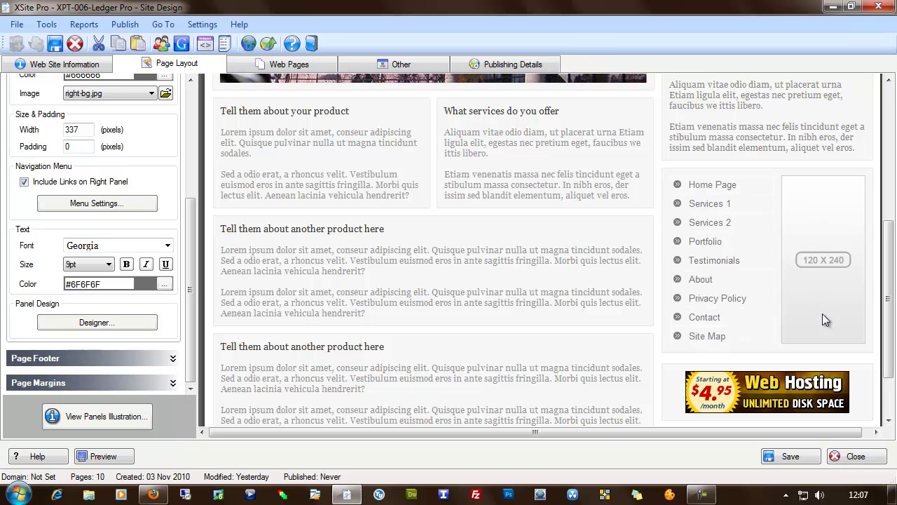
drag(889, 291, 895, 196)
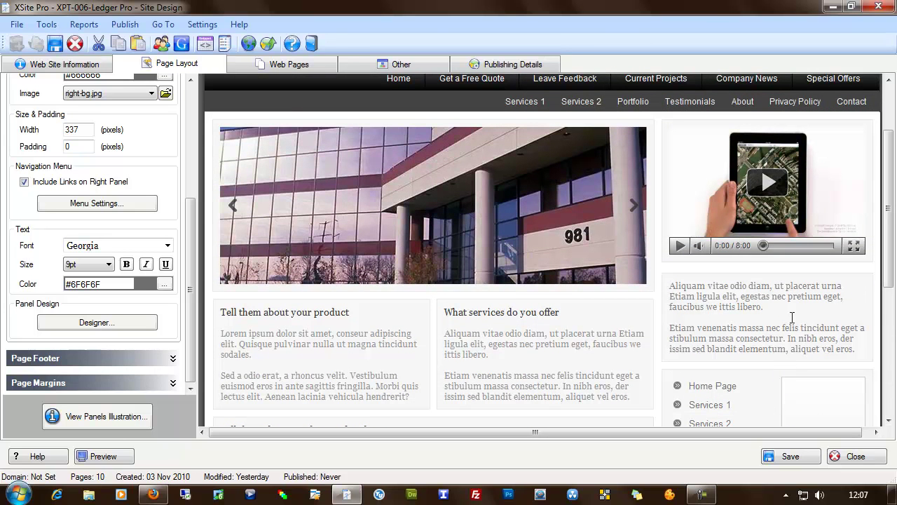
Open the Right Panel's HTML in the designer, select the video object and show the source code.
click(104, 324)
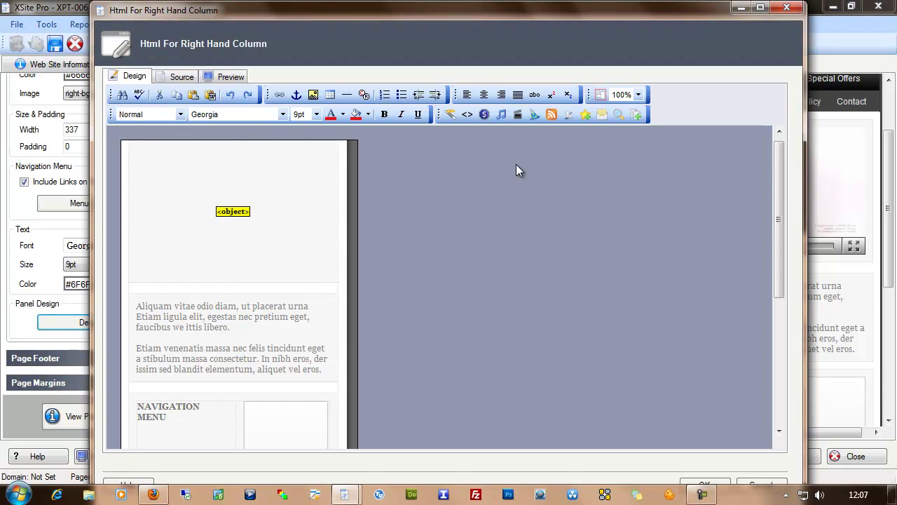
click(234, 210)
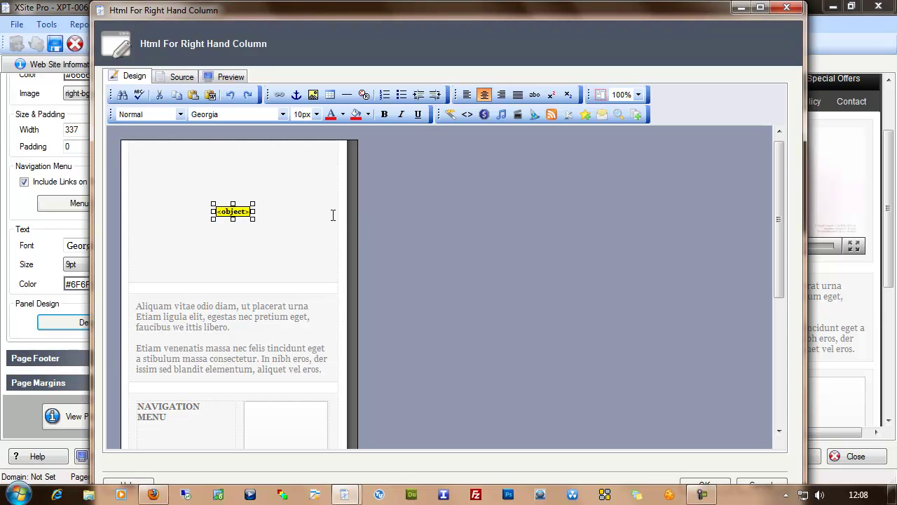
click(175, 76)
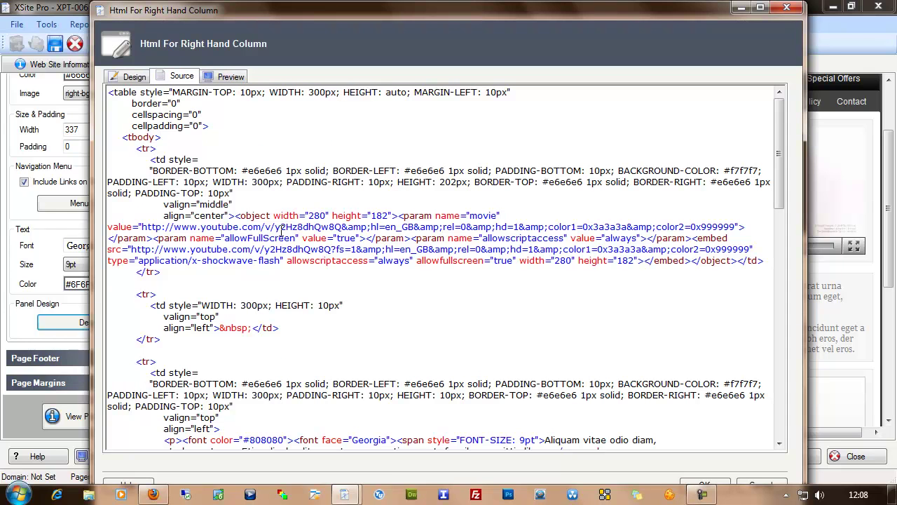
Select in turn the YouTube video ID in the movie and embed URLs, and the embed's width and height values.
drag(275, 229, 337, 232)
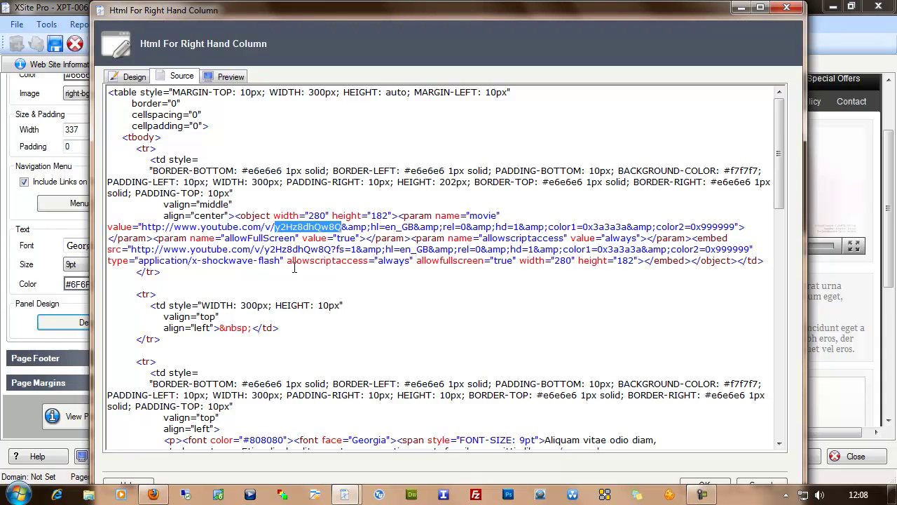
drag(266, 251, 327, 250)
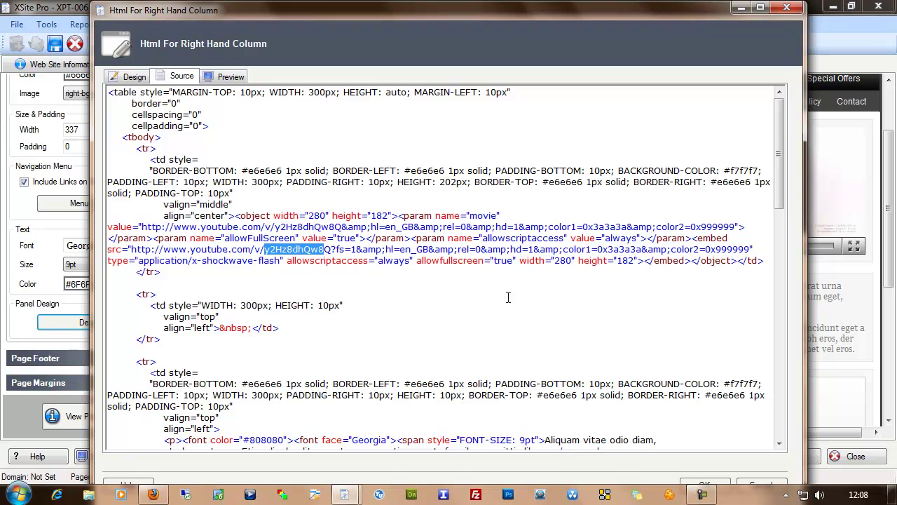
click(556, 260)
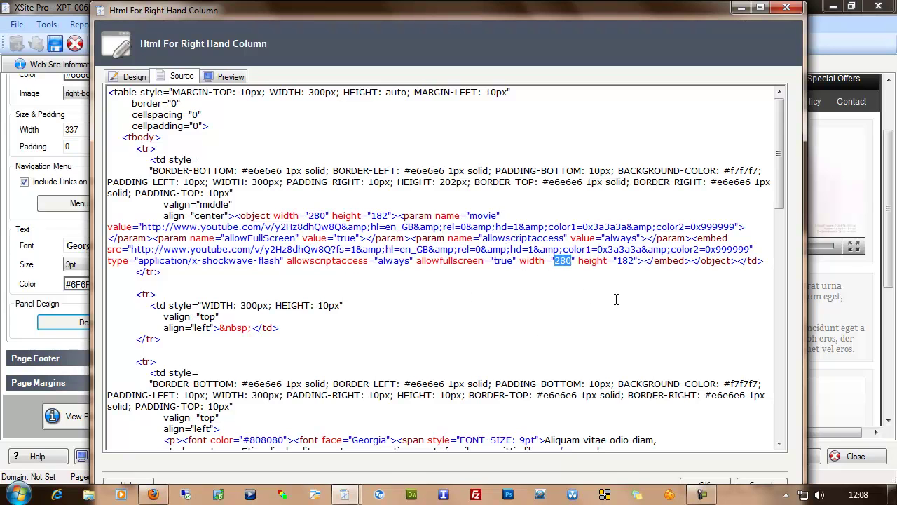
click(618, 260)
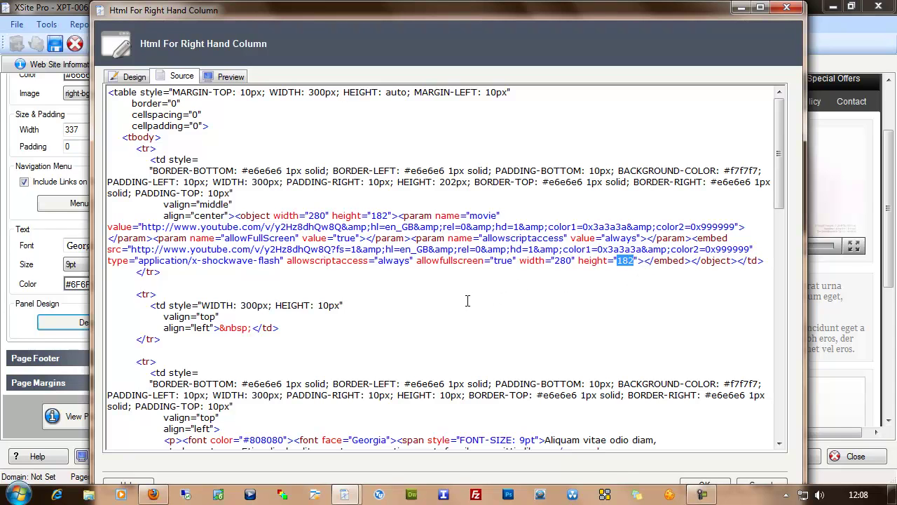
Select the non-breaking space code in the spacer row below the video and return to the design view.
drag(261, 328, 228, 330)
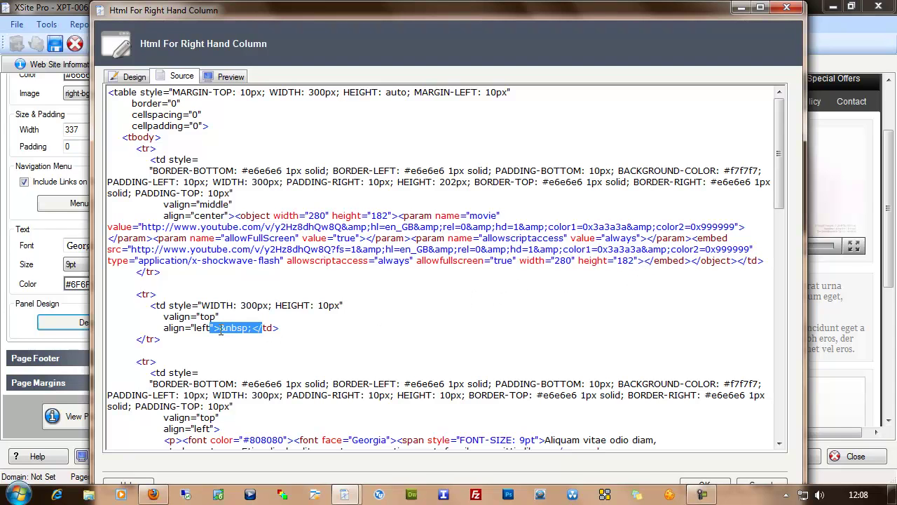
click(252, 324)
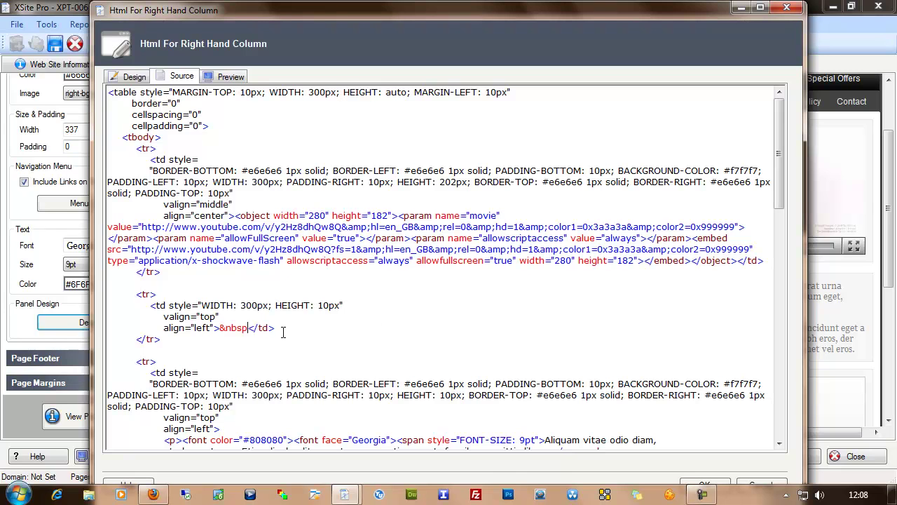
click(130, 76)
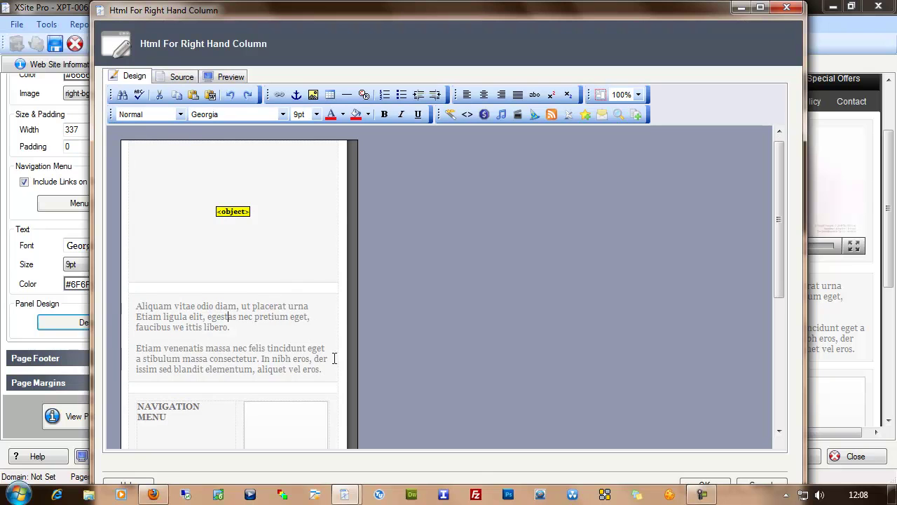
Select both text paragraphs below the video object, and select the first paragraph on its own.
drag(322, 370, 137, 307)
scroll(251, 322, down, 2)
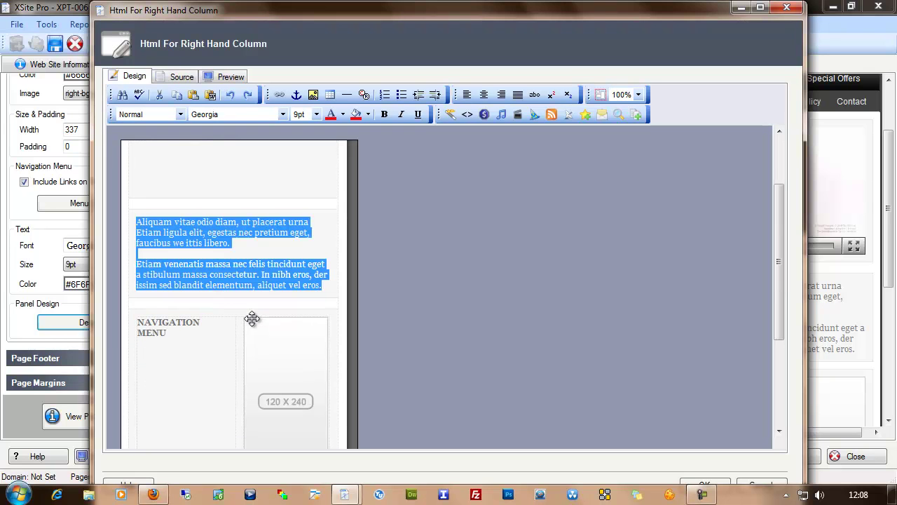
click(151, 225)
drag(136, 224, 320, 244)
click(275, 244)
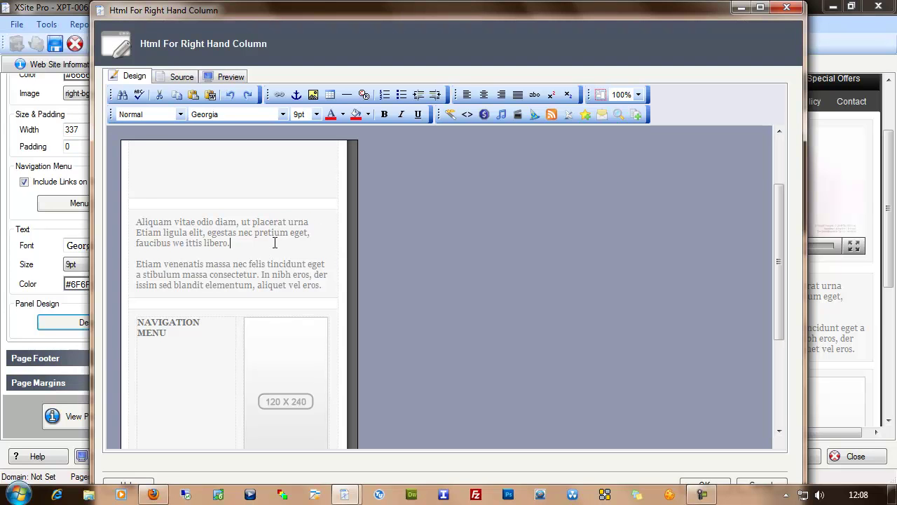
Select in turn the navigation menu, 120 x 240 banner and web hosting banner, and close the right column's designer.
click(182, 334)
drag(317, 18, 455, 18)
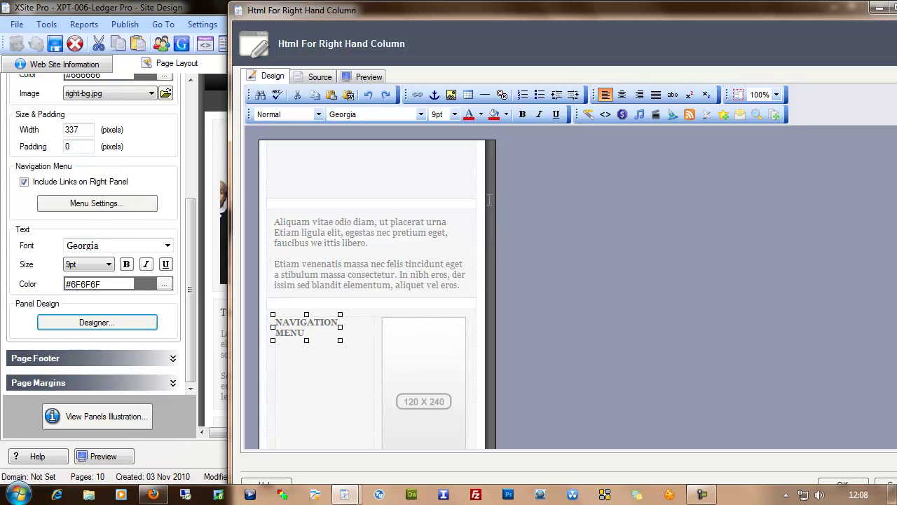
click(420, 350)
scroll(420, 349, down, 3)
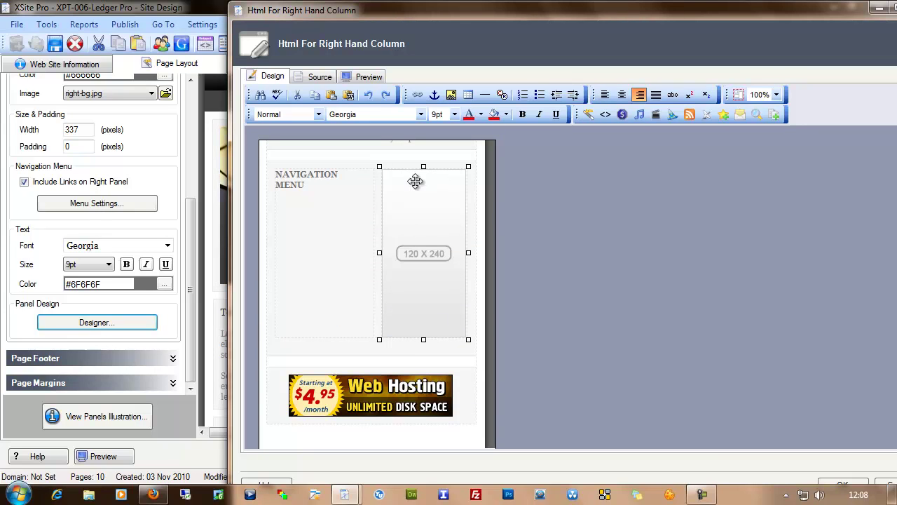
click(386, 393)
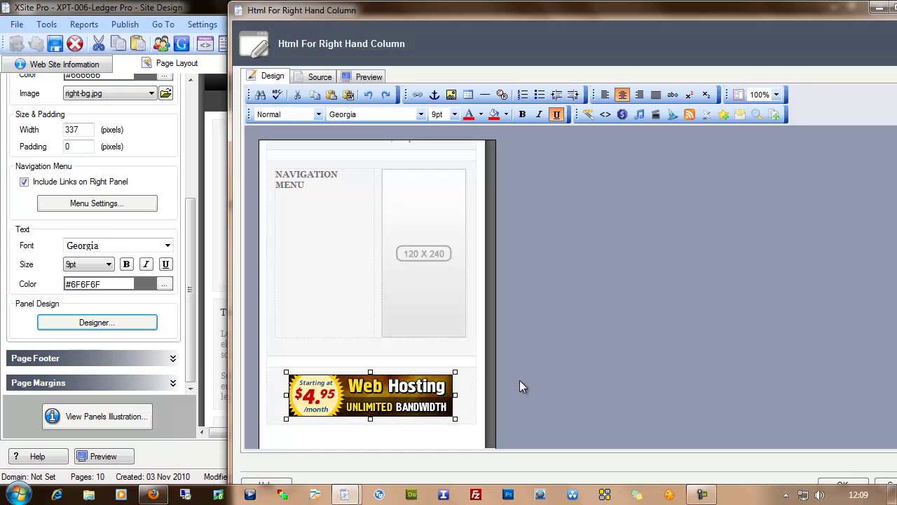
drag(534, 20, 384, 31)
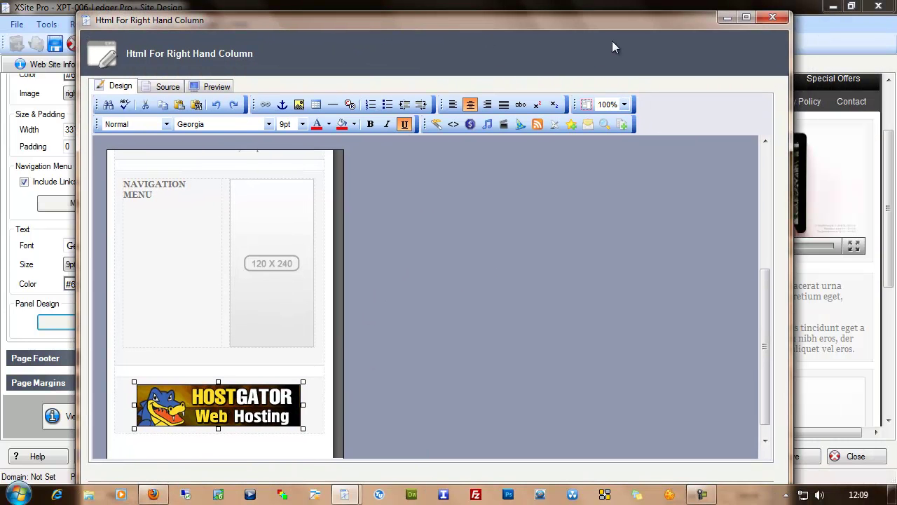
click(772, 16)
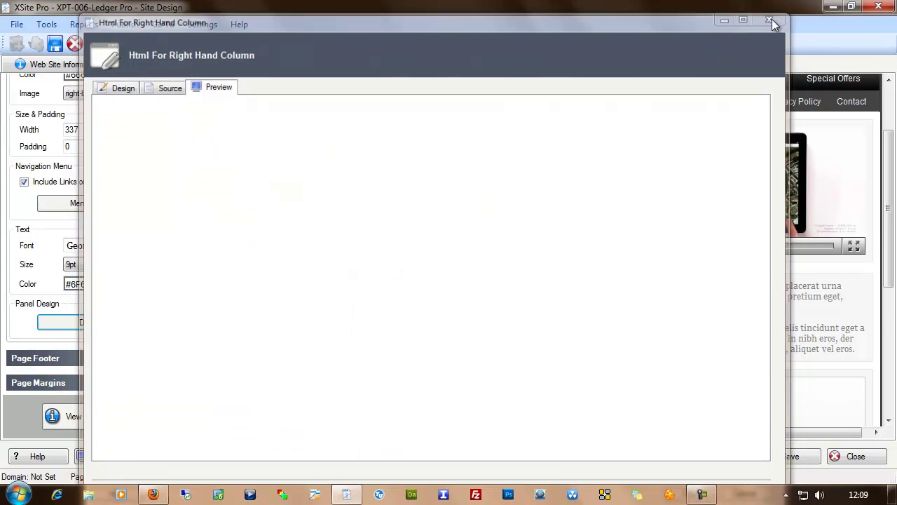
Collapse the Right Panel settings, expand the Page Footer settings and open the footer's HTML in the designer.
scroll(191, 244, up, 4)
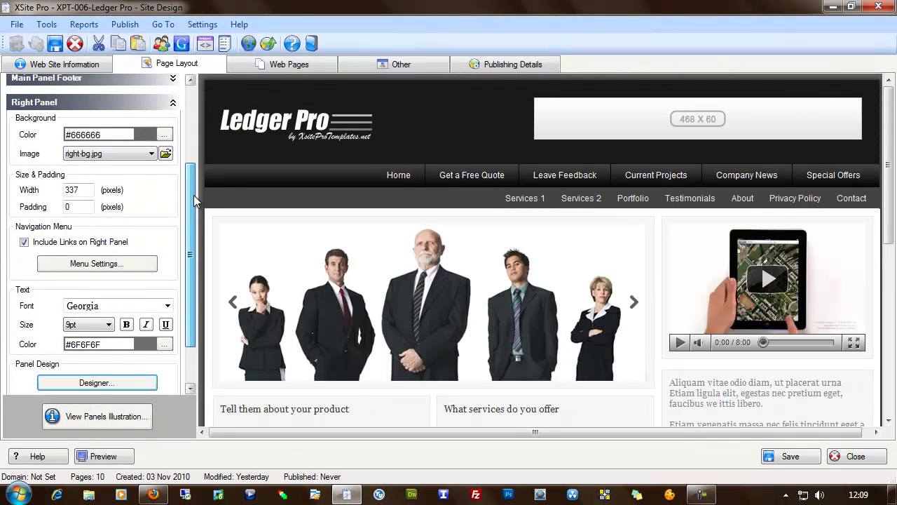
click(174, 141)
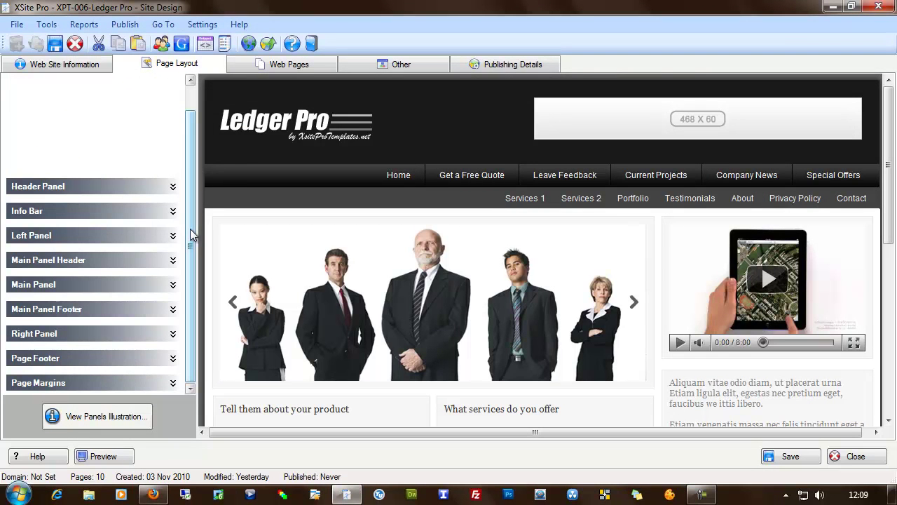
click(174, 359)
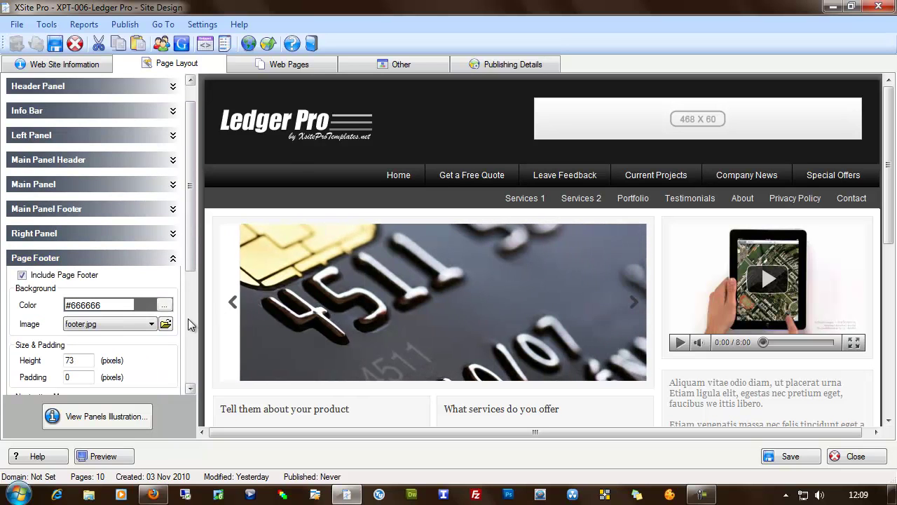
scroll(188, 324, down, 5)
click(151, 347)
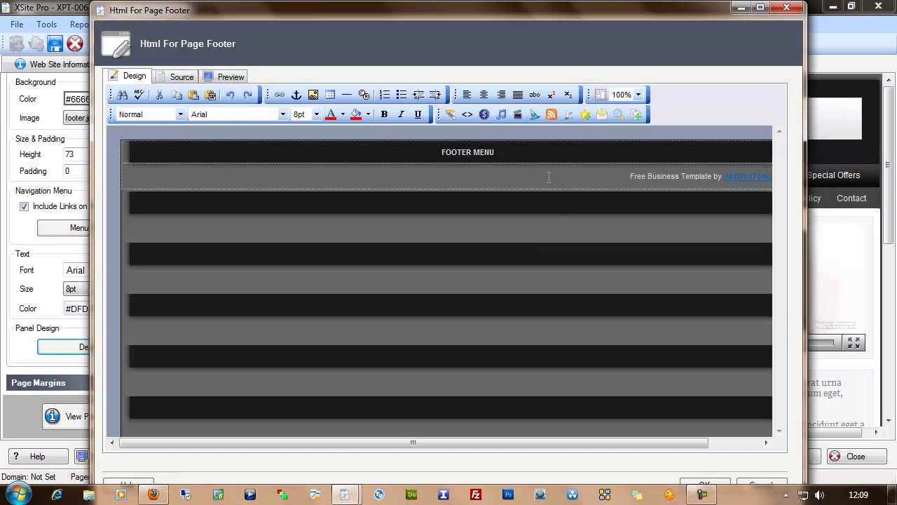
Select the footer menu placeholder and check it against the Page Footer's menu and text settings behind the designer.
click(467, 152)
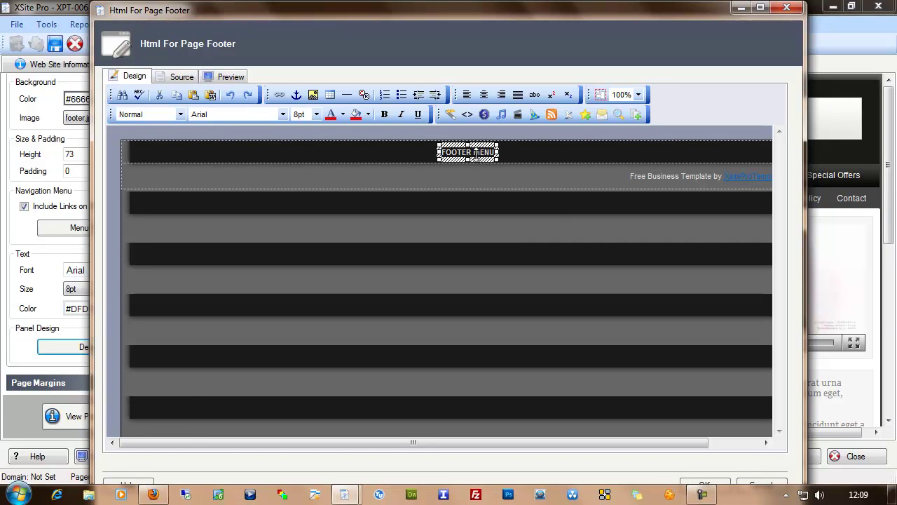
drag(260, 9, 342, 10)
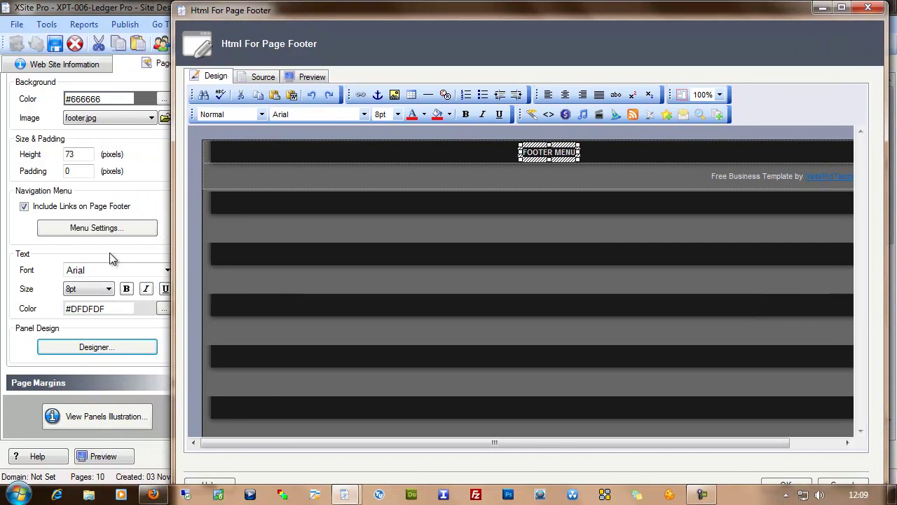
drag(669, 11, 563, 16)
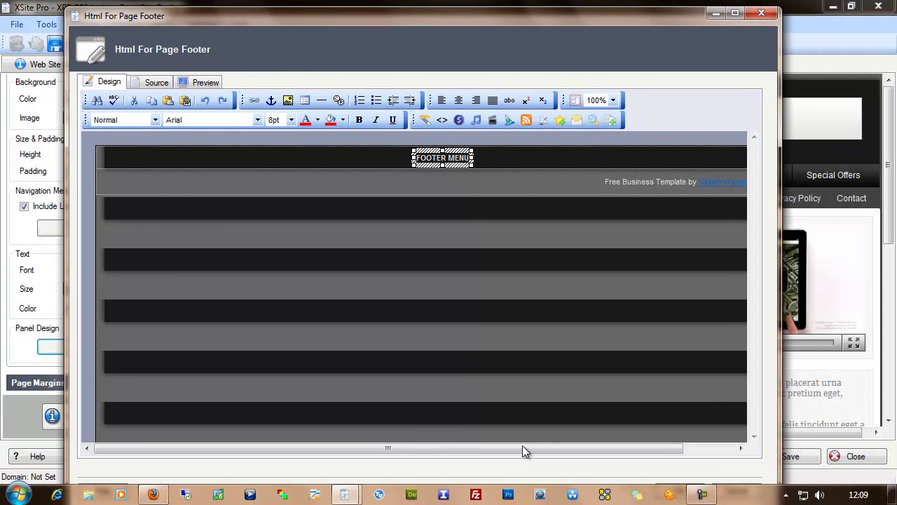
Select the template credit link and the words "Free Business" in the footer, and close the designer.
drag(523, 449, 605, 452)
click(691, 182)
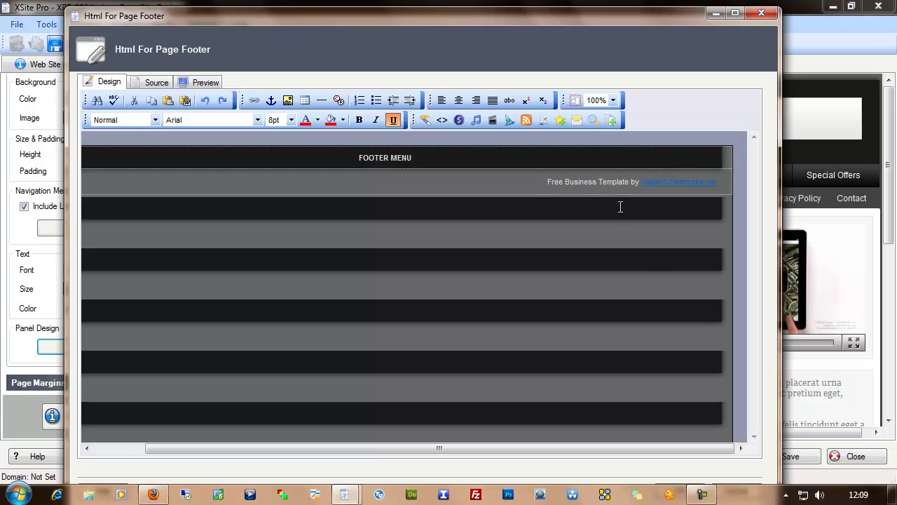
drag(548, 182, 597, 183)
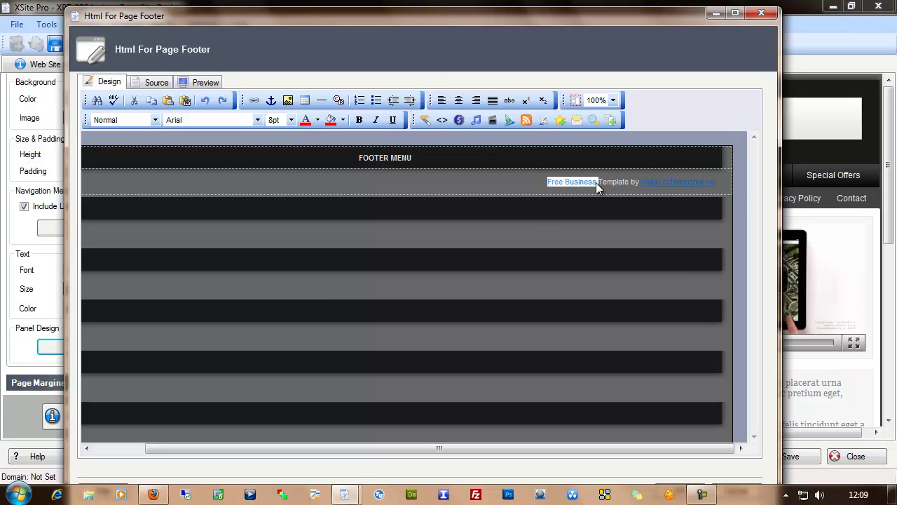
click(590, 286)
scroll(589, 286, left, 2)
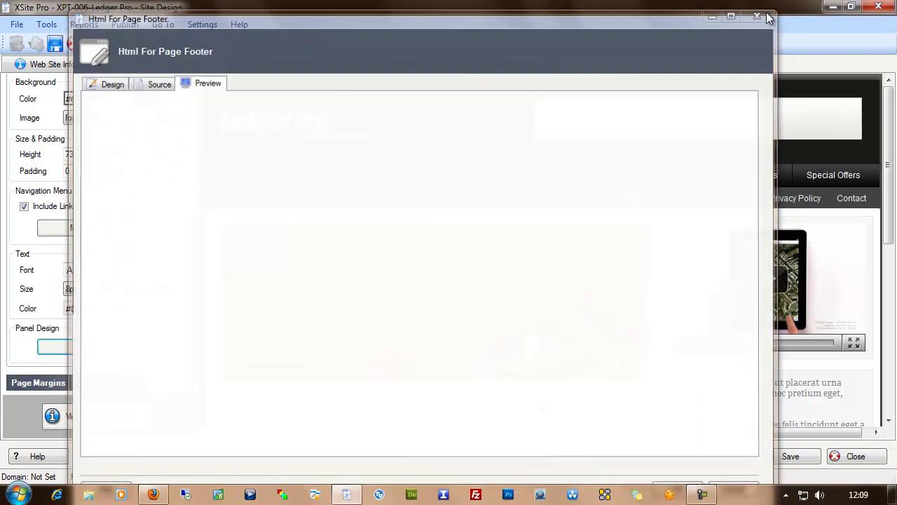
click(762, 13)
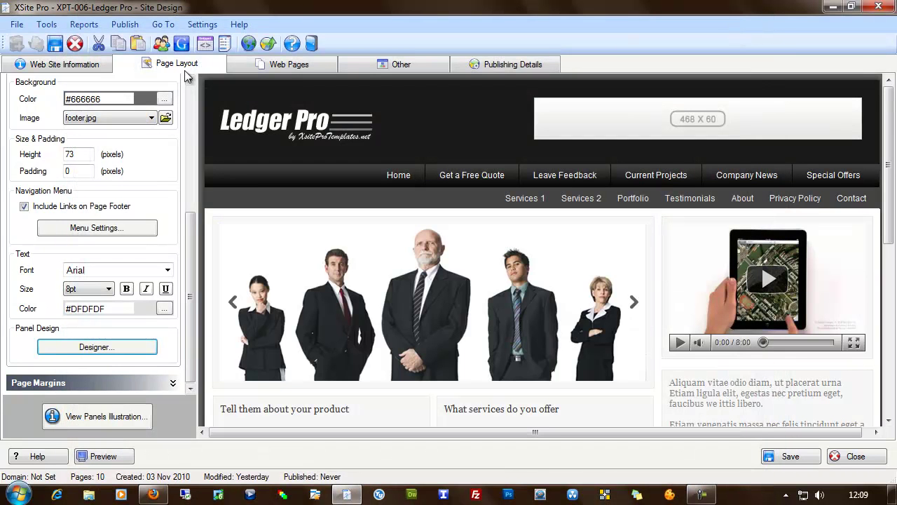
Review the layout preview, open the Home Page's page settings, and select its page title and keywords.
drag(892, 209, 895, 319)
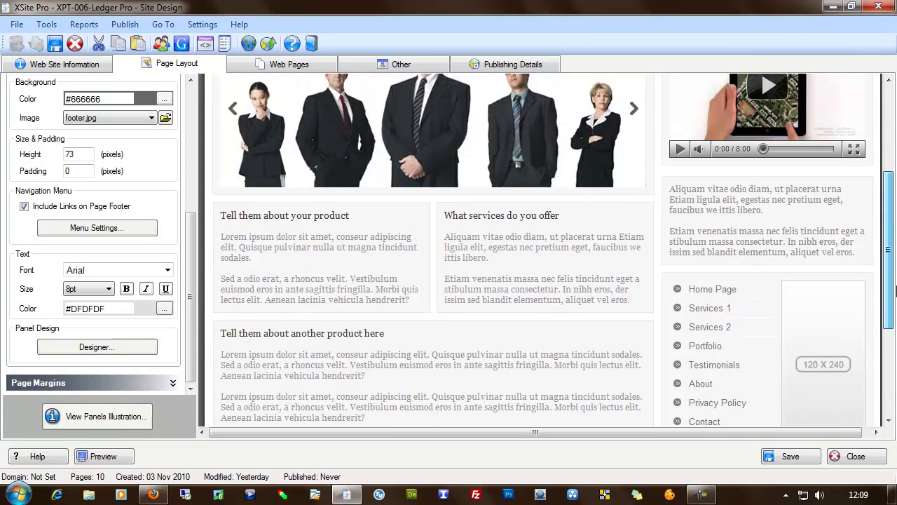
click(265, 68)
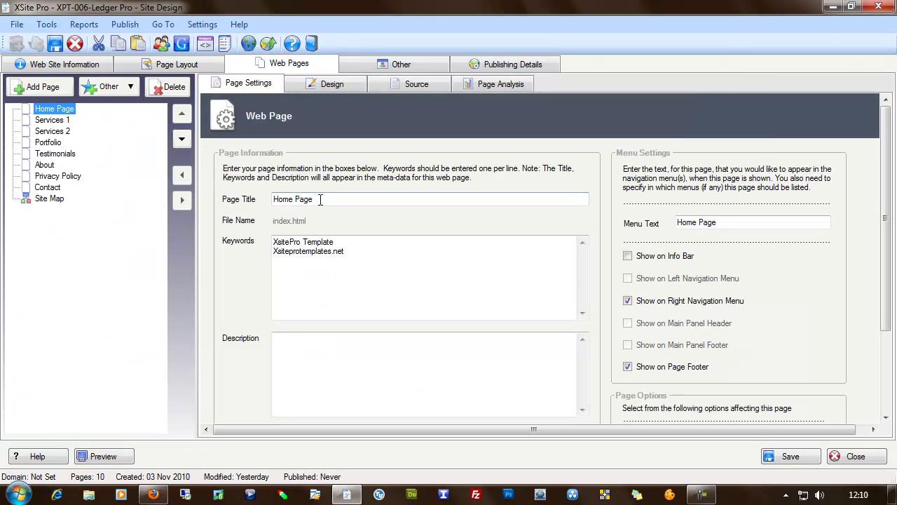
drag(314, 200, 262, 215)
drag(357, 253, 267, 240)
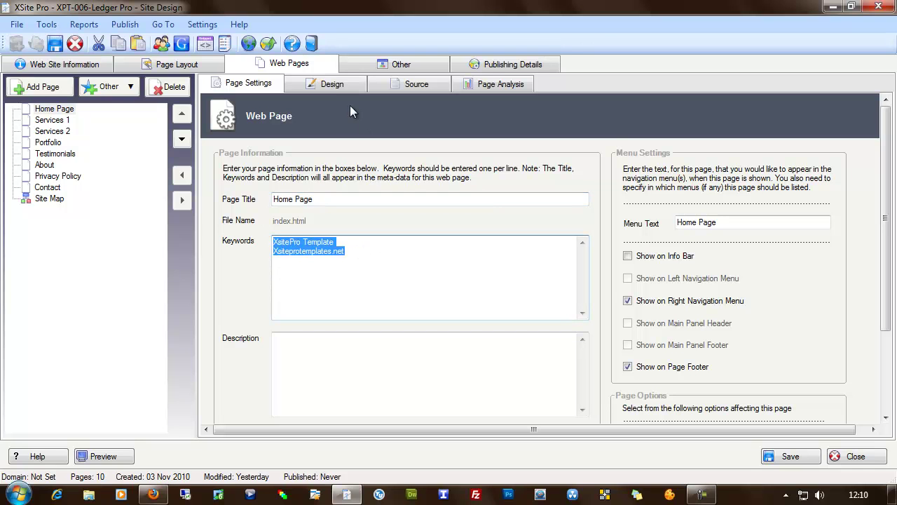
Open the Home Page's content in the design view and select the object placeholder above the text blocks.
click(330, 89)
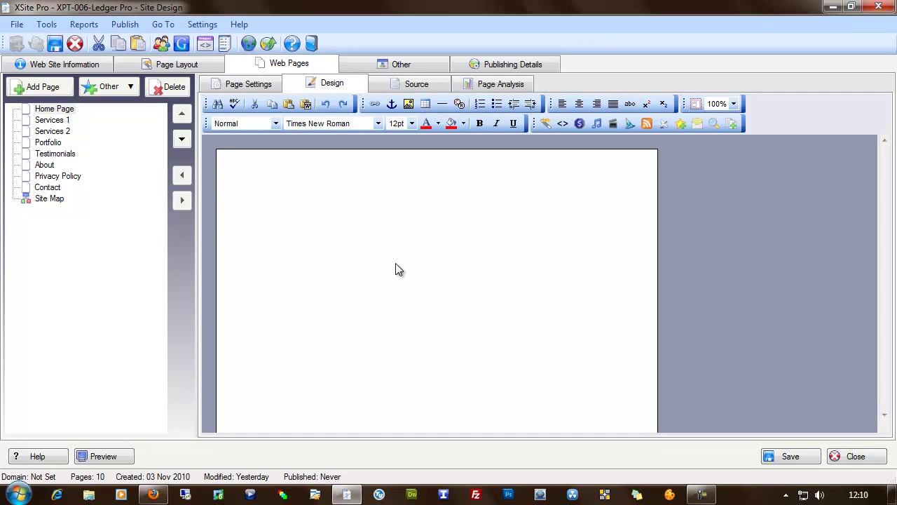
click(428, 235)
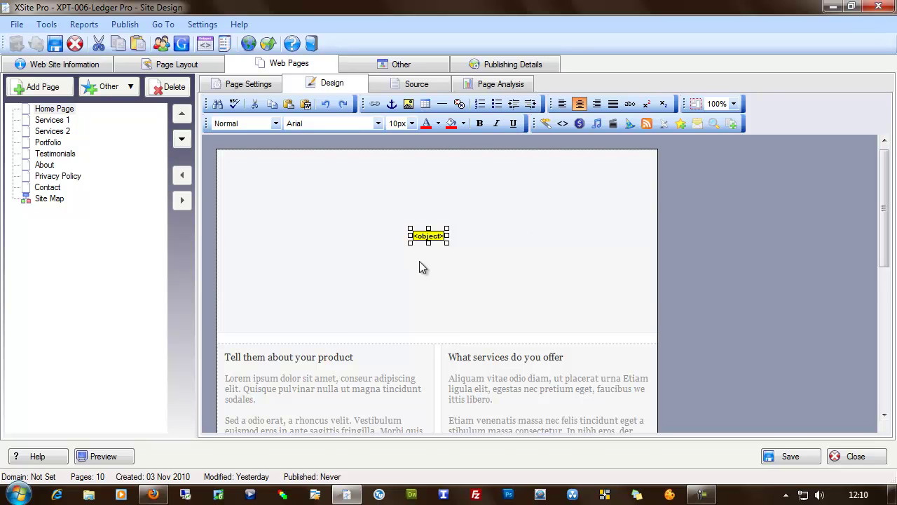
click(436, 236)
scroll(512, 242, down, 1)
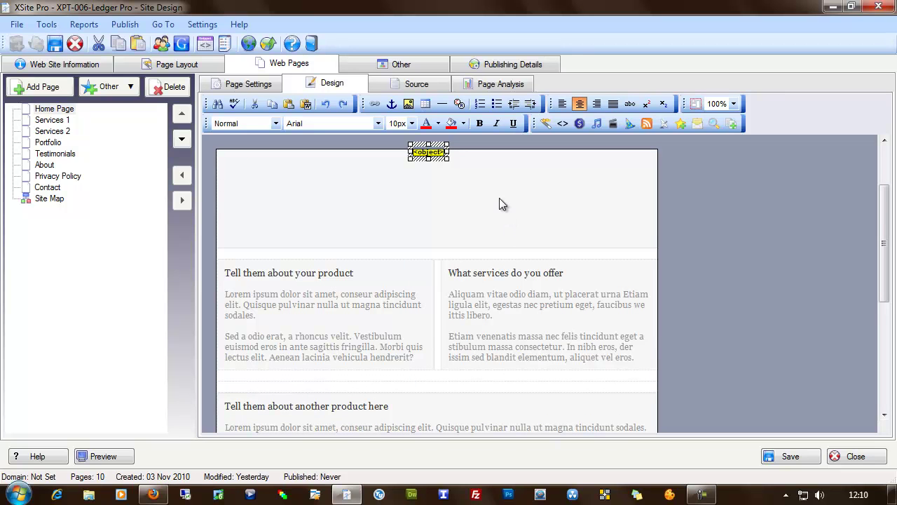
Select the text under "Tell them about your product", and the "What services do you offer" block.
drag(411, 358, 229, 289)
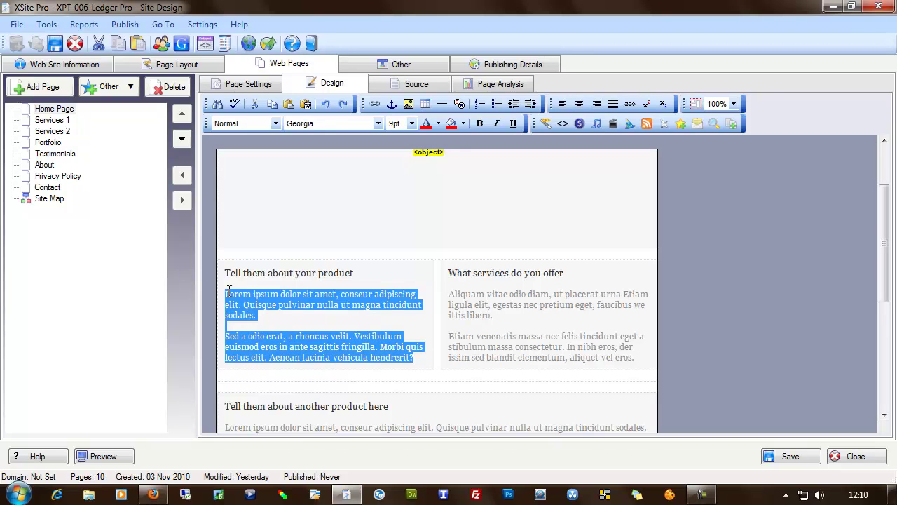
click(228, 276)
drag(449, 272, 597, 363)
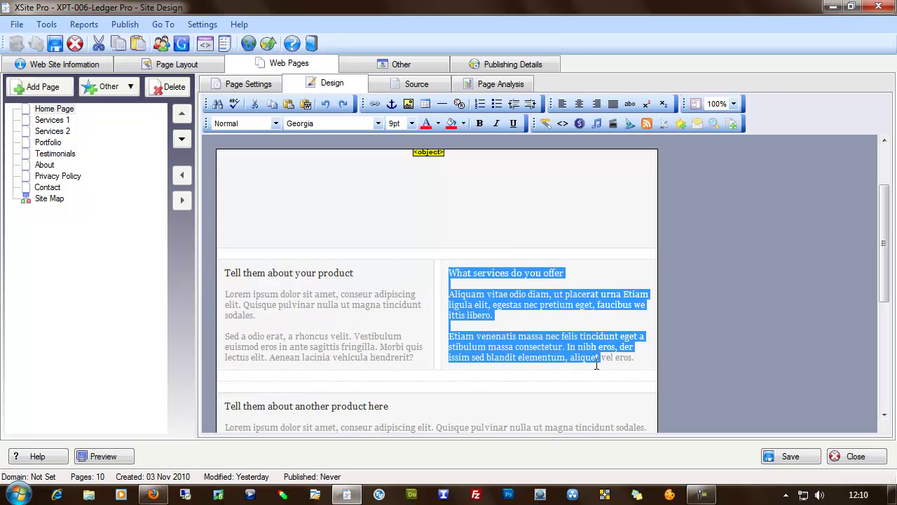
scroll(517, 321, down, 5)
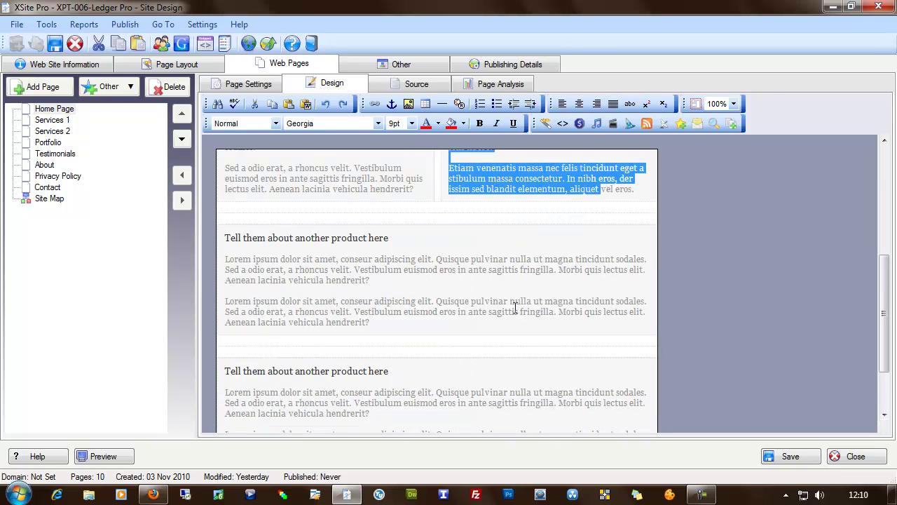
Select the text of each "Tell them about another product here" block in turn, and clear the selection.
drag(383, 326, 226, 240)
drag(375, 419, 225, 364)
scroll(403, 275, down, 2)
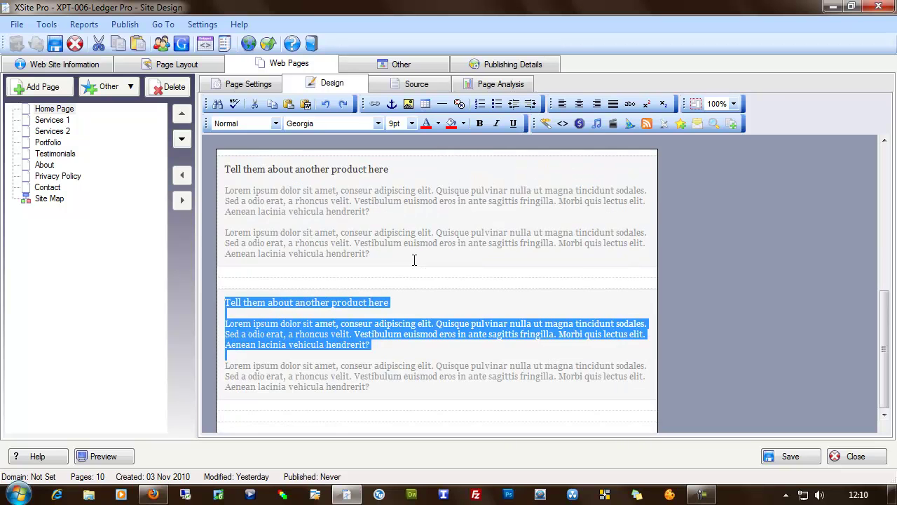
drag(373, 389, 258, 316)
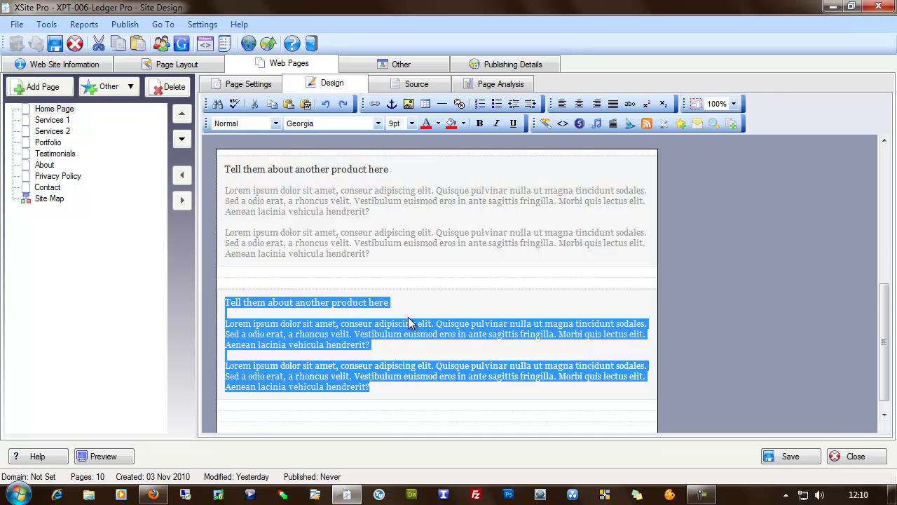
click(371, 255)
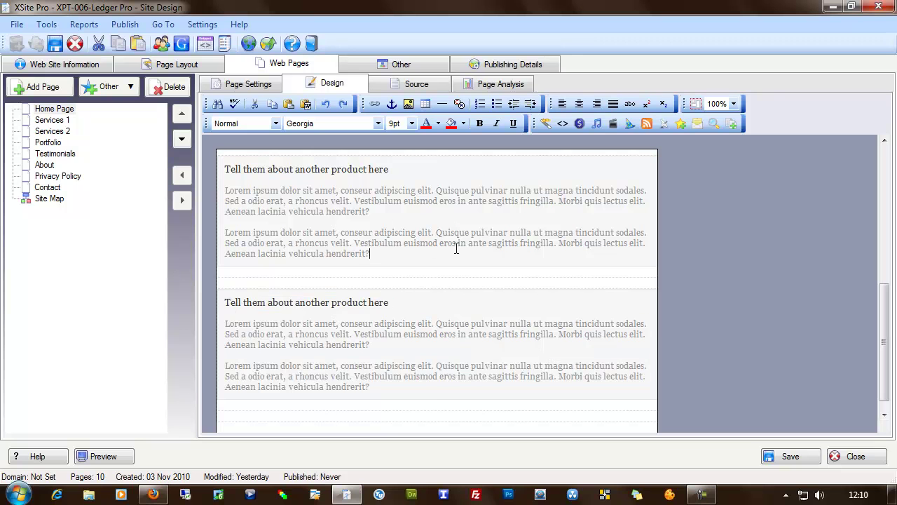
Open the Services 1 page in the design view and review its content down to the special offer section.
click(52, 120)
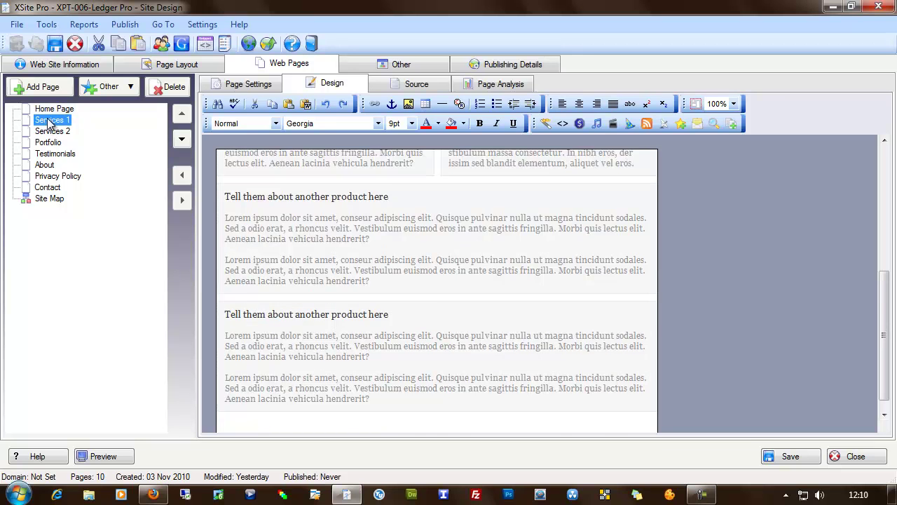
scroll(422, 283, down, 5)
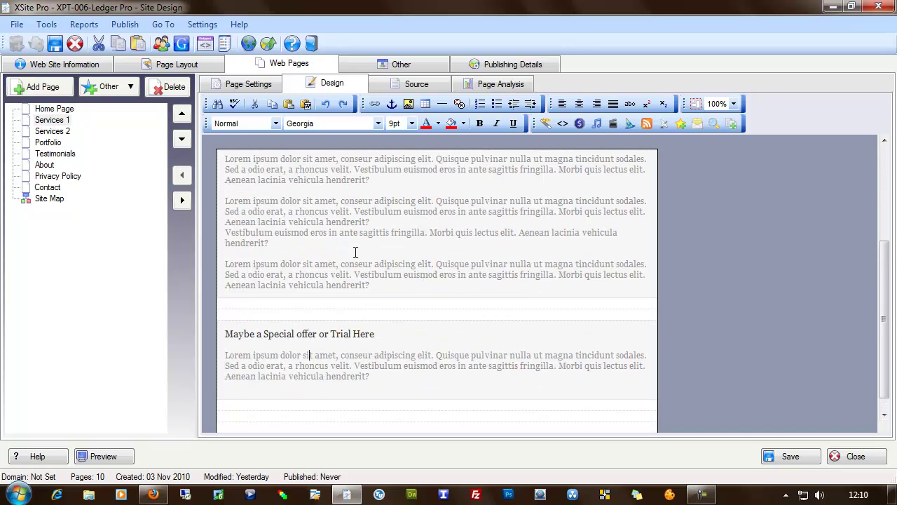
Open the Services 2, Portfolio and Testimonials pages one after another in the design view.
scroll(429, 251, up, 5)
click(56, 132)
click(50, 143)
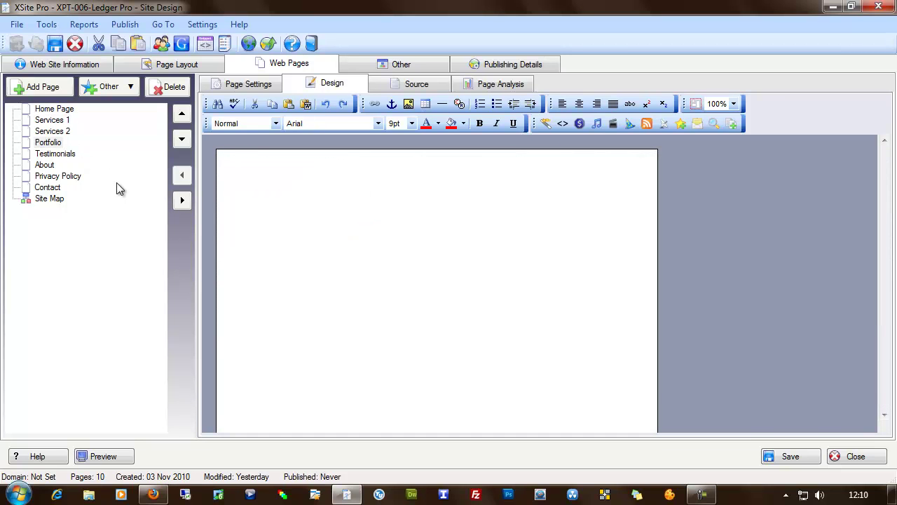
click(63, 155)
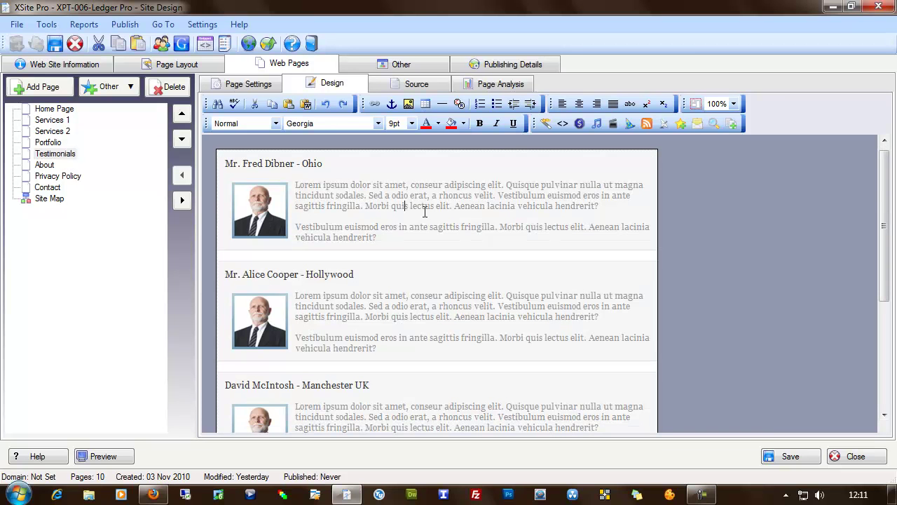
Review the testimonial blocks on the Testimonials page down to the last one and back up to the first.
scroll(481, 276, down, 4)
click(424, 378)
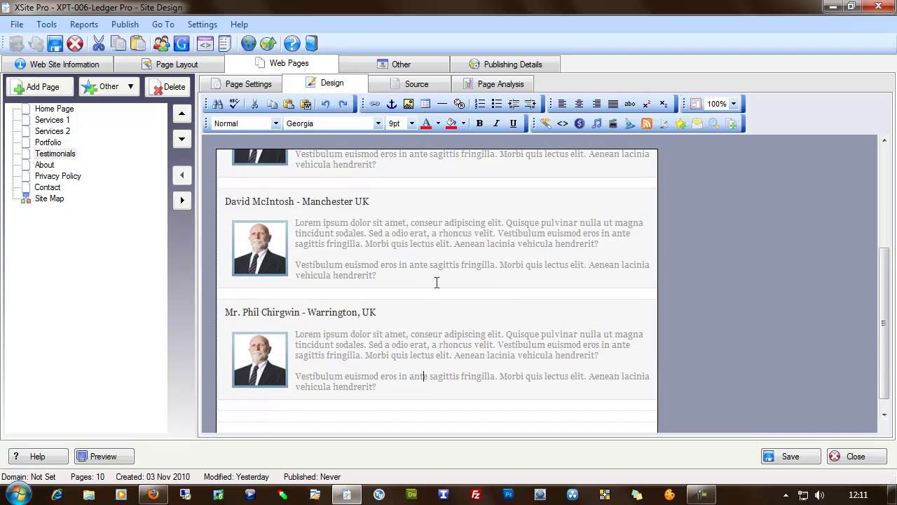
scroll(444, 276, up, 3)
click(421, 279)
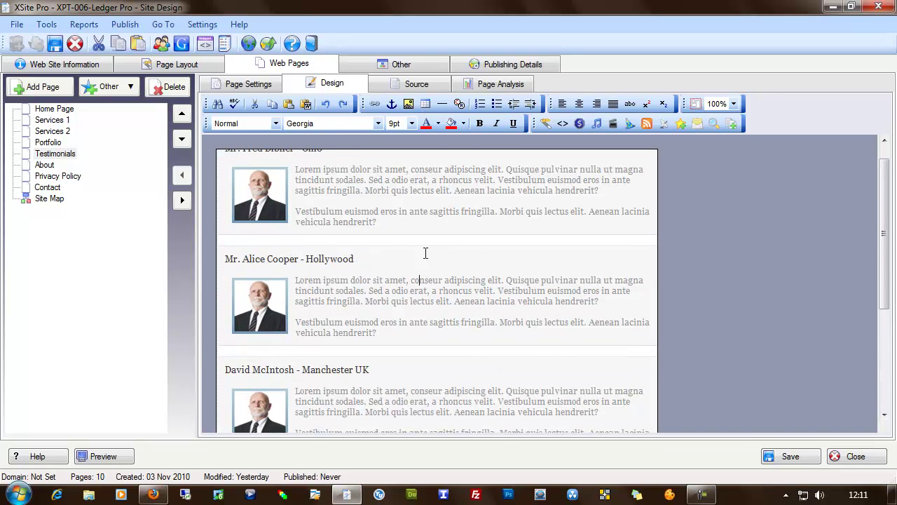
scroll(425, 219, up, 1)
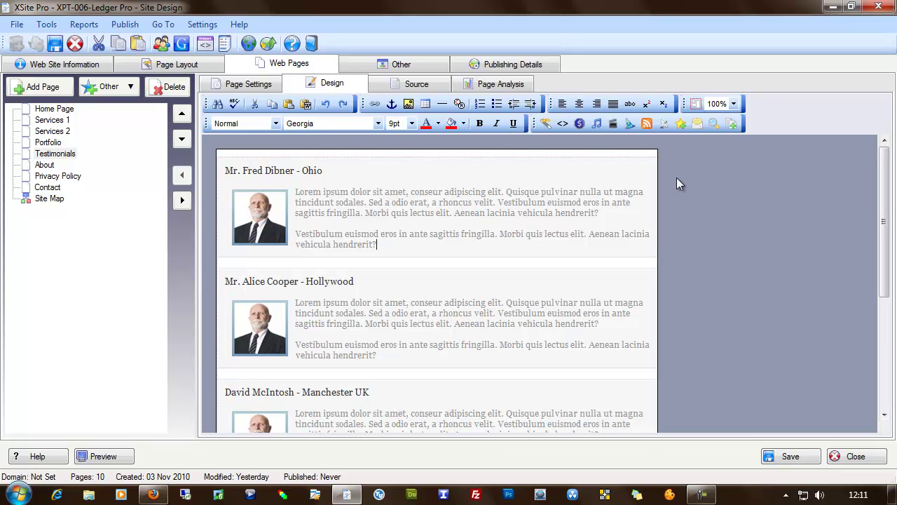
Review the home page in the page layout view down to its footer, and view it full screen in the web browser.
click(177, 65)
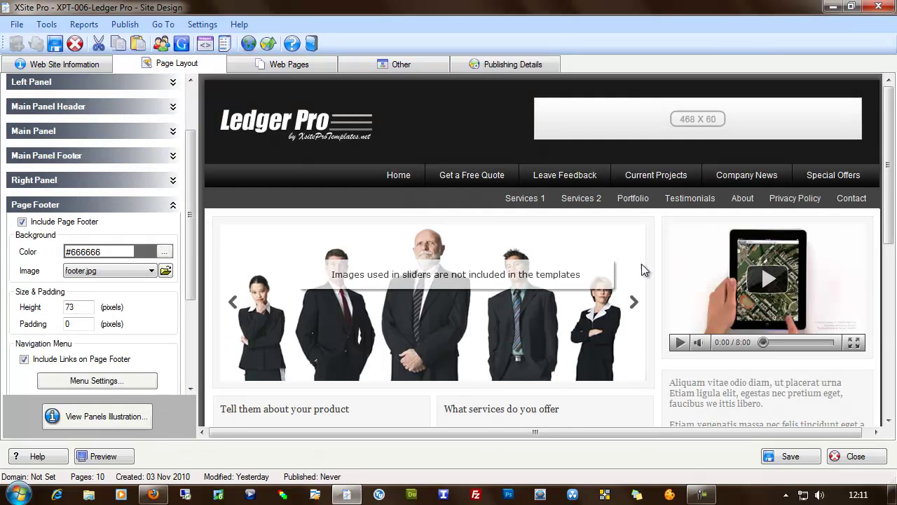
scroll(659, 374, down, 10)
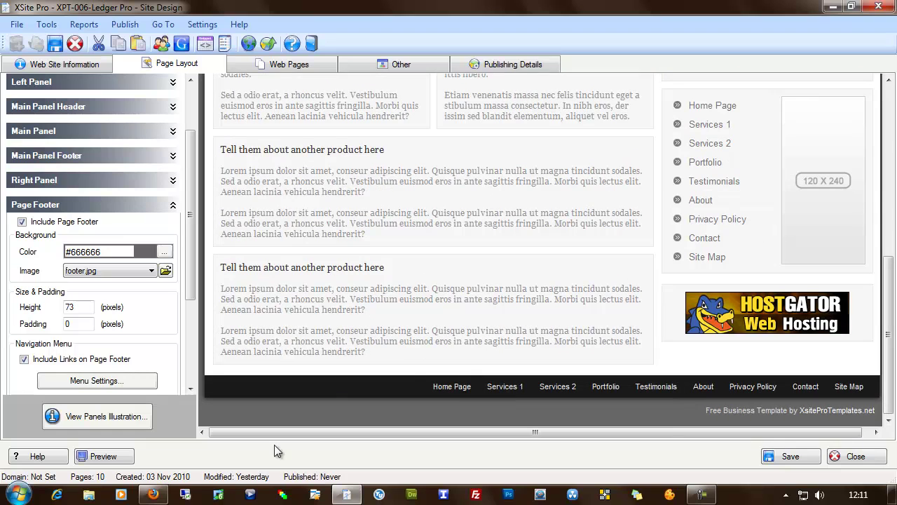
click(153, 494)
key(F11)
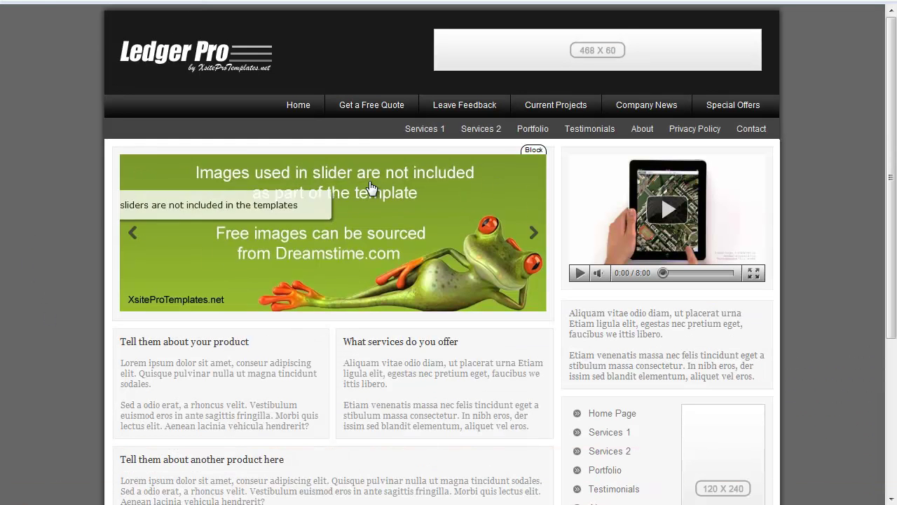
scroll(823, 184, down, 2)
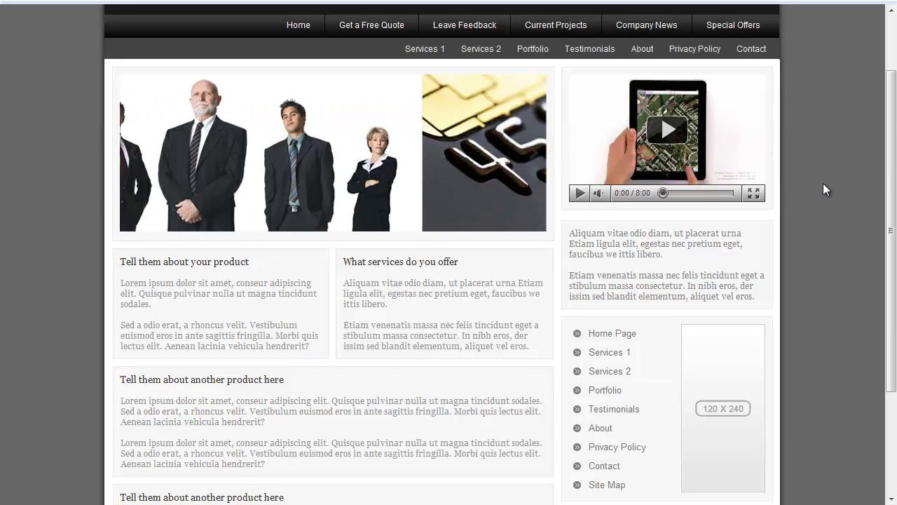
scroll(827, 187, up, 1)
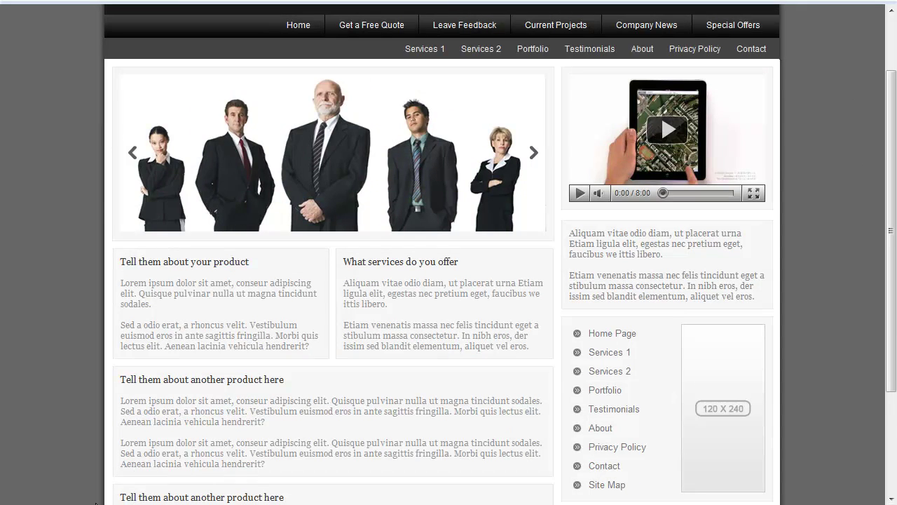
key(F11)
click(877, 8)
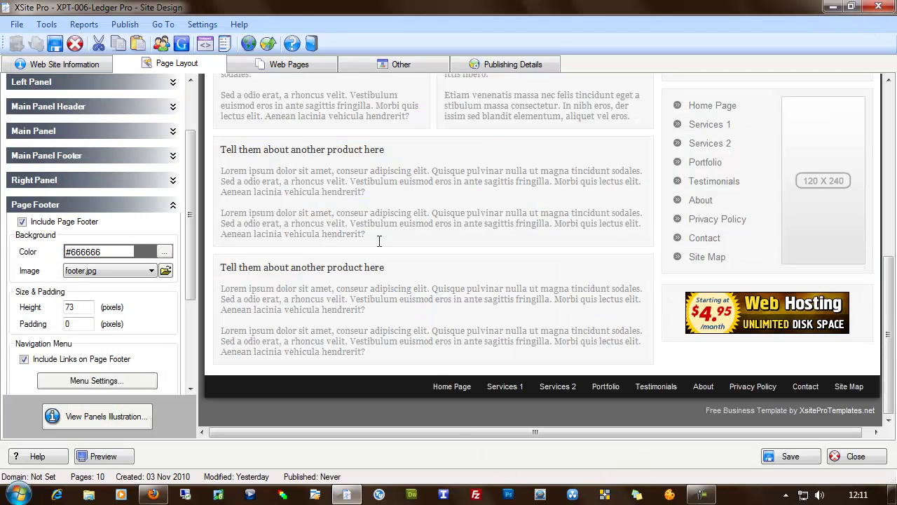
Publish the site locally to a new folder on the desktop, keeping the folder name New folder.
click(125, 24)
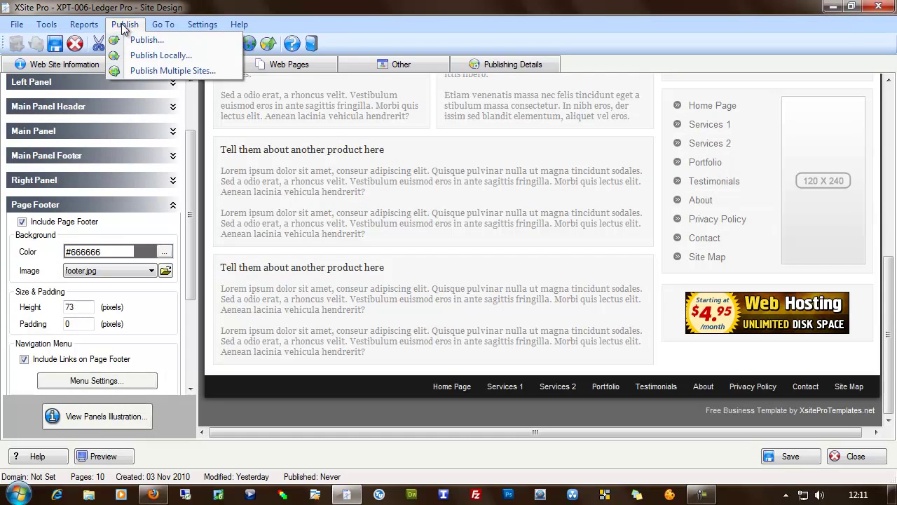
click(144, 59)
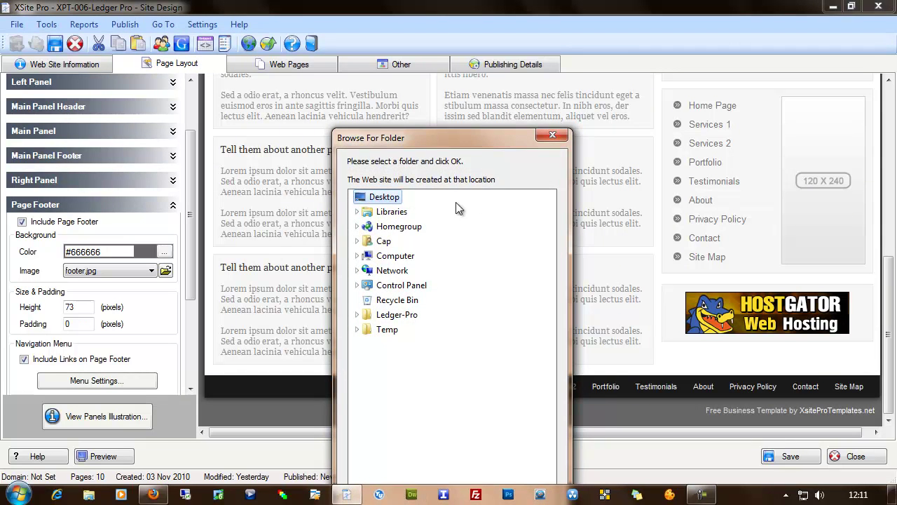
drag(477, 139, 518, 27)
click(443, 447)
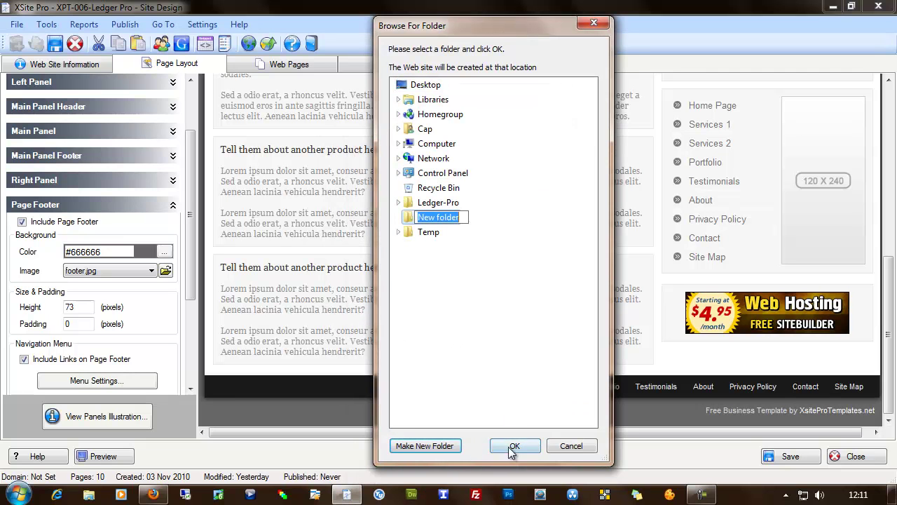
click(508, 353)
click(523, 447)
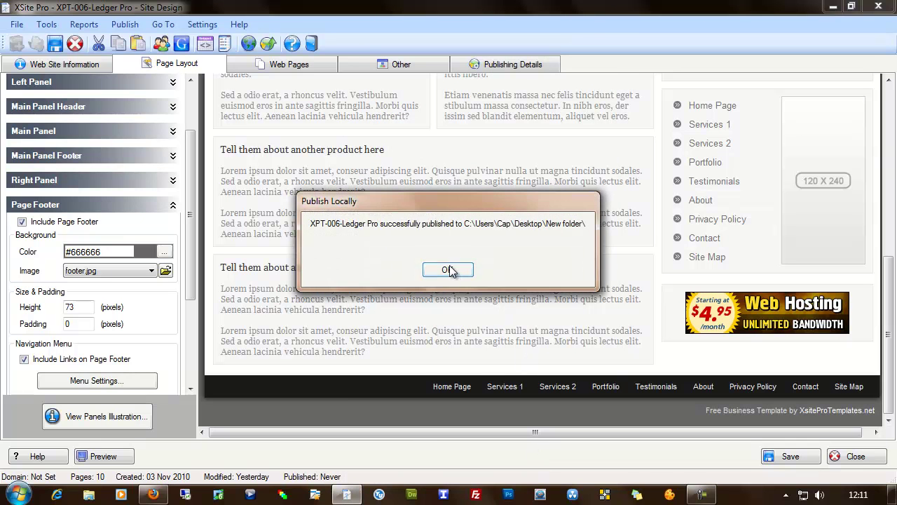
click(453, 267)
Open the published New folder from the desktop and open its slide XML file in Notepad.
click(836, 8)
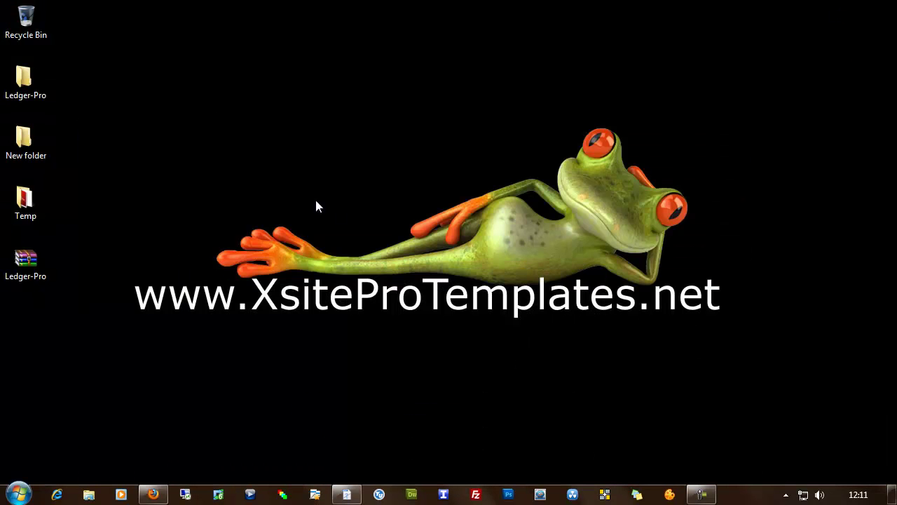
double_click(23, 139)
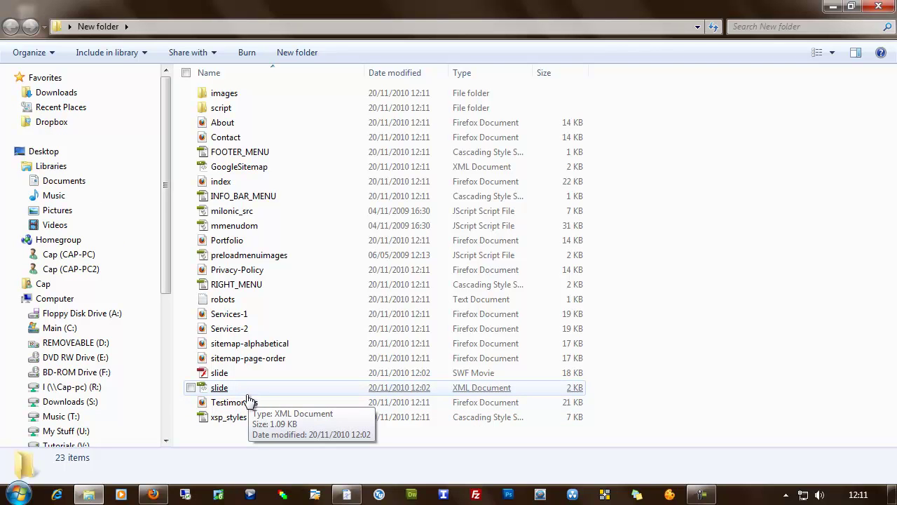
right_click(216, 387)
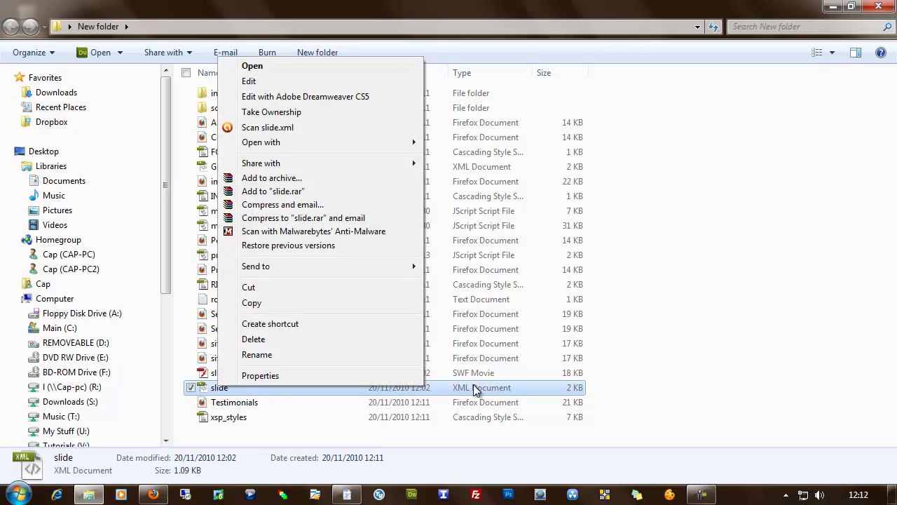
mouse_move(352, 140)
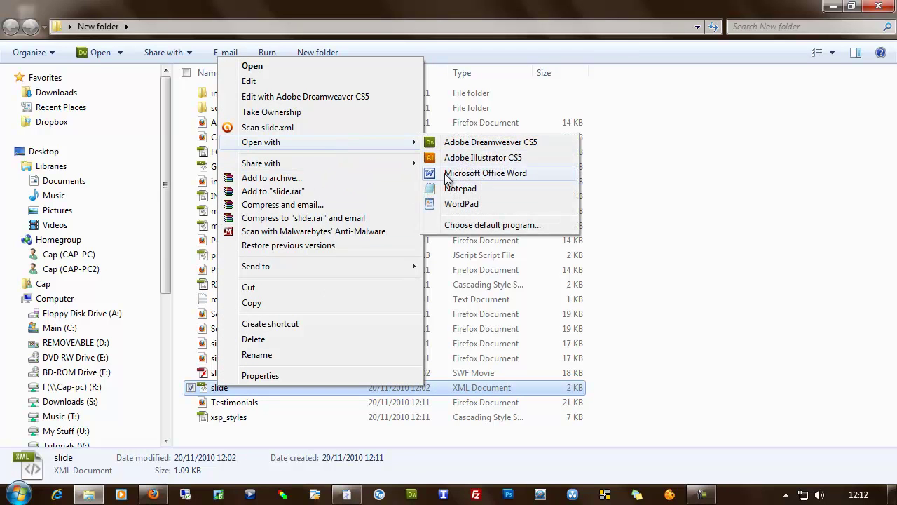
click(449, 188)
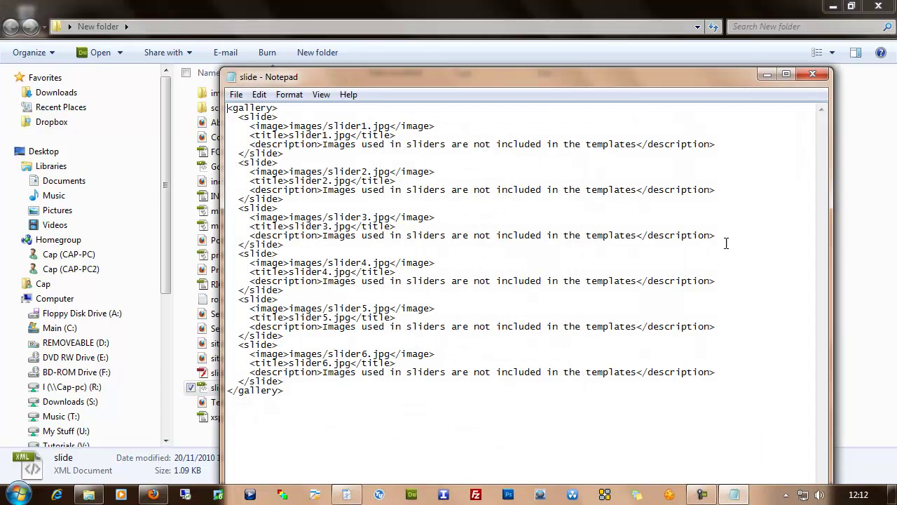
drag(541, 80, 514, 38)
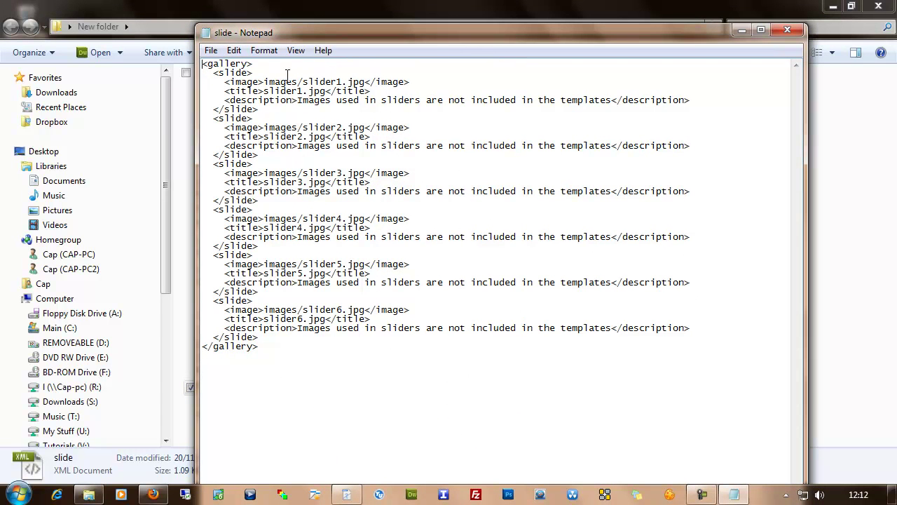
Select the first slide's description, title and image path in turn, and close the slide file.
drag(614, 99, 298, 102)
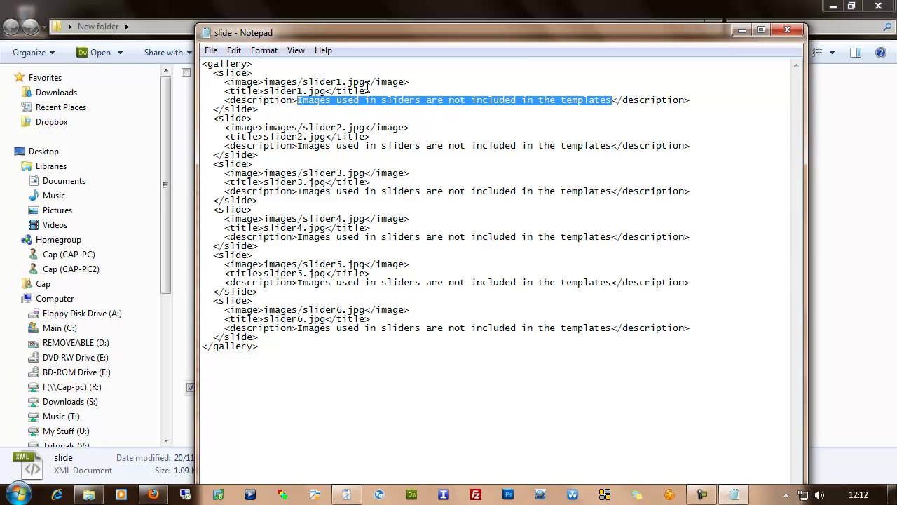
drag(328, 92, 265, 93)
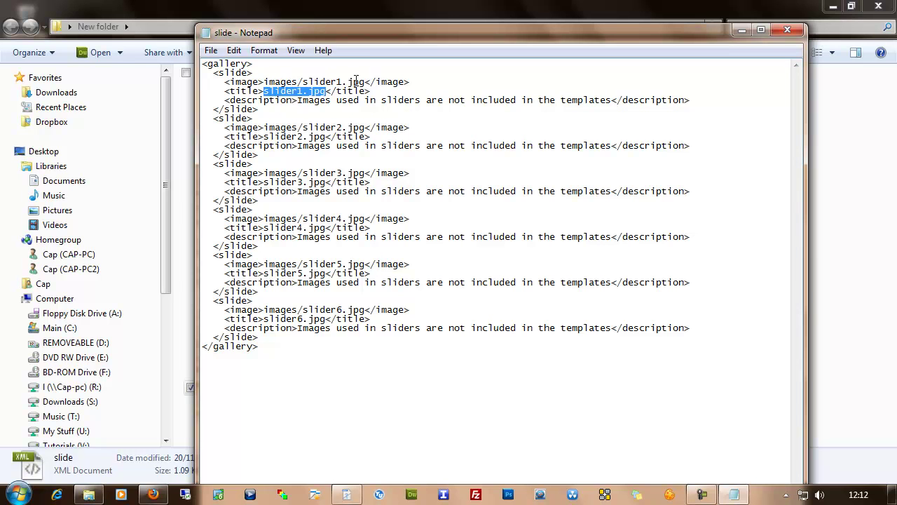
drag(365, 82, 264, 82)
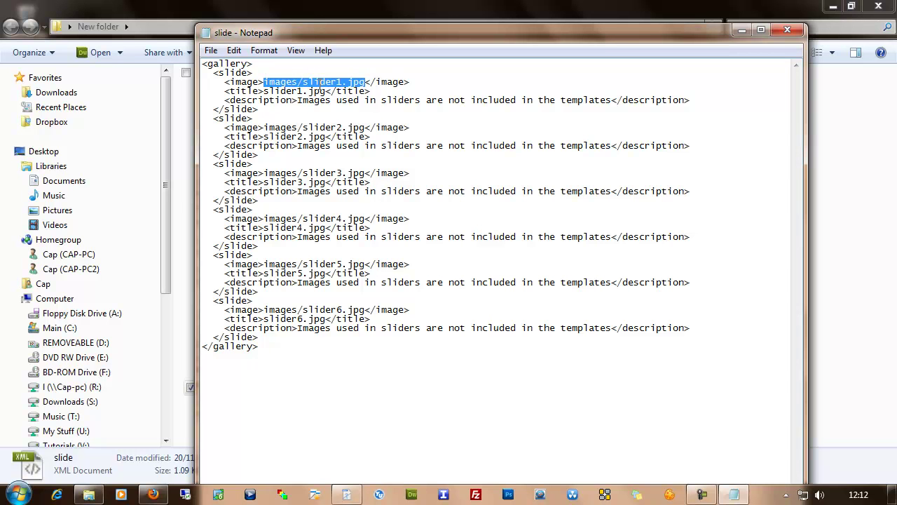
click(794, 30)
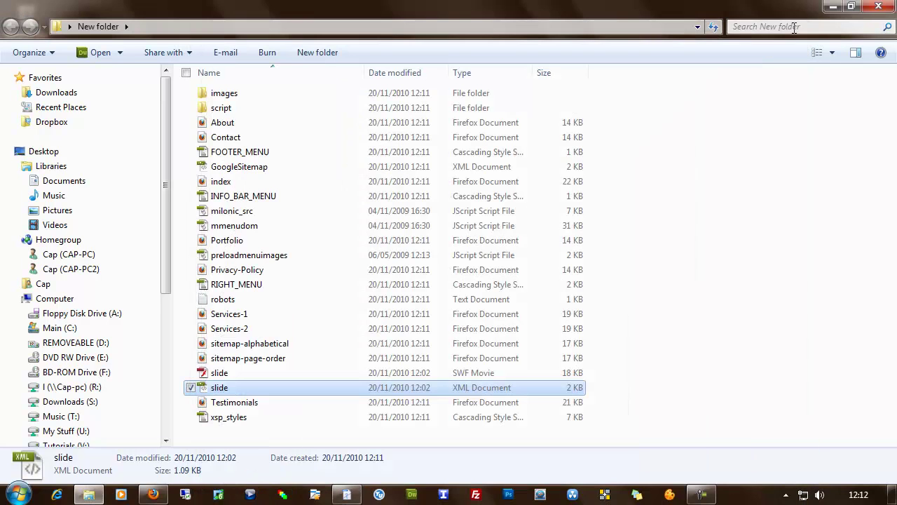
Open the images folder, select the images slider1 to slider6, and clear the selection.
click(798, 177)
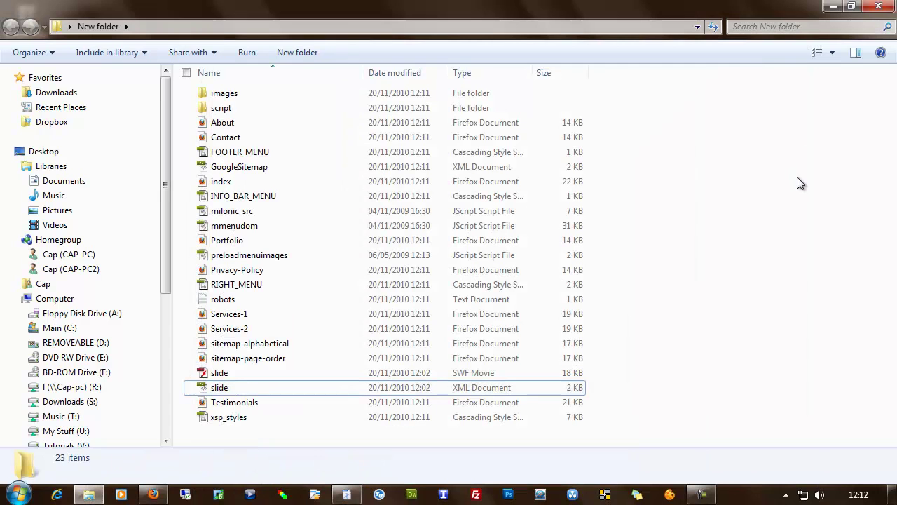
click(222, 95)
double_click(222, 95)
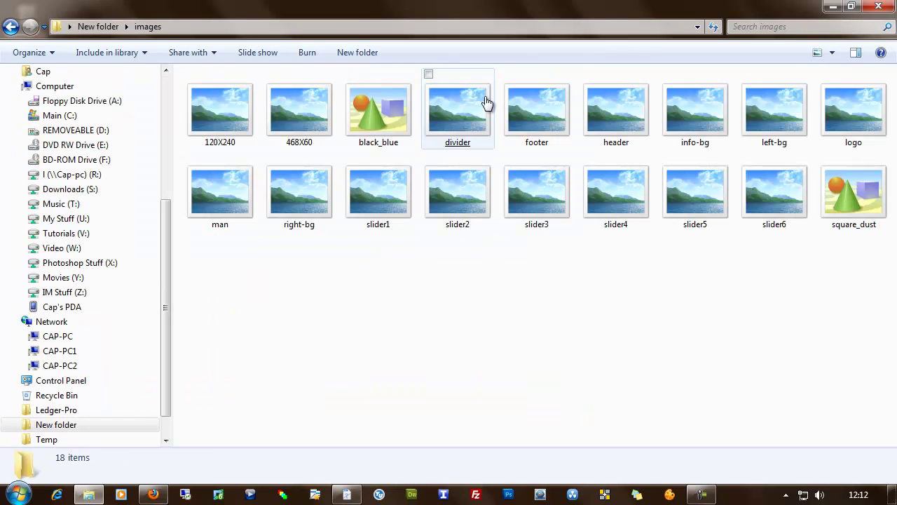
drag(369, 294, 813, 158)
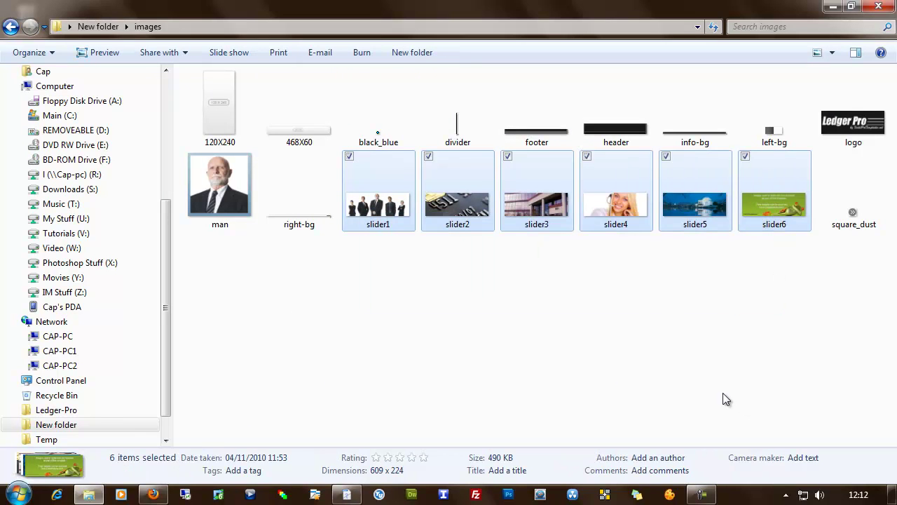
click(531, 337)
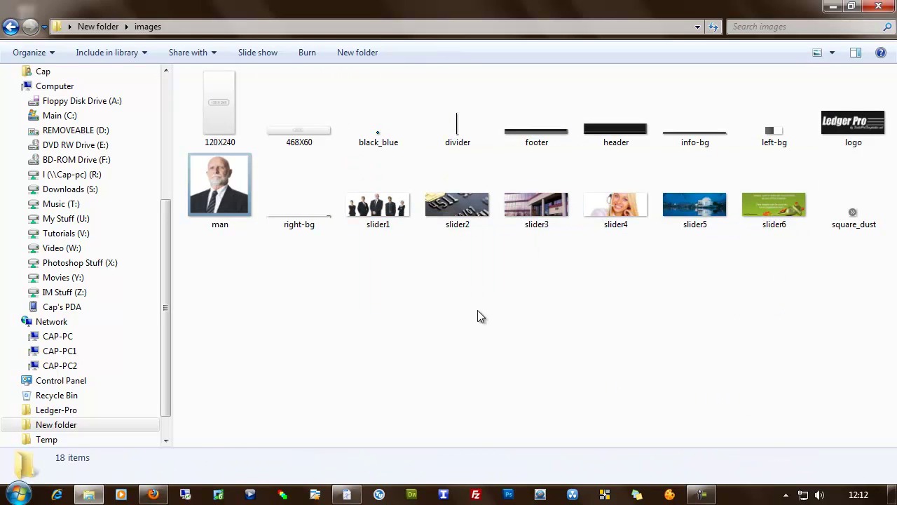
mouse_move(377, 205)
mouse_move(386, 230)
Switch to XSite Pro, open the Resource Manager and bring up the file picker for adding a resource.
click(347, 494)
click(397, 63)
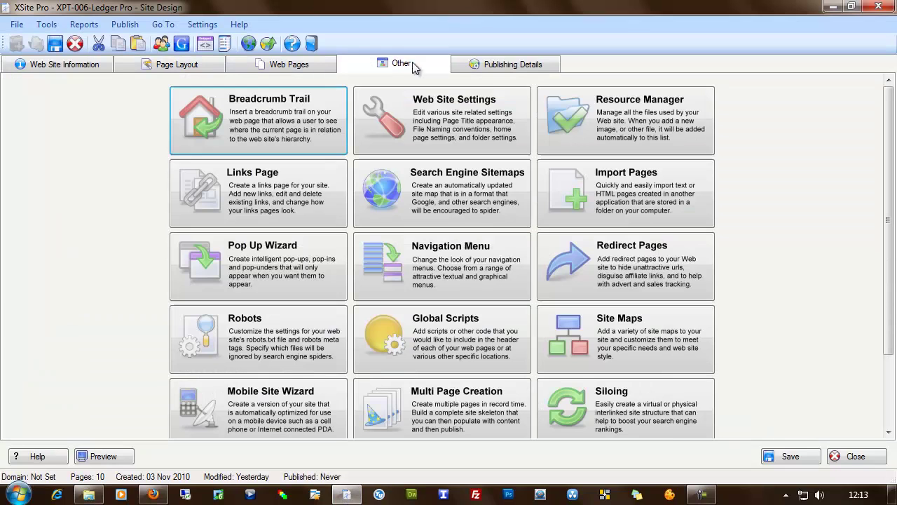
click(621, 107)
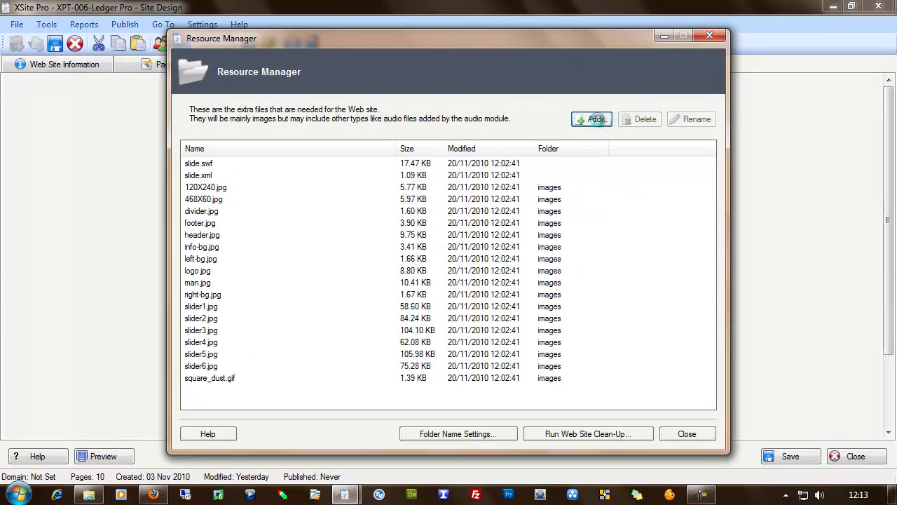
click(595, 119)
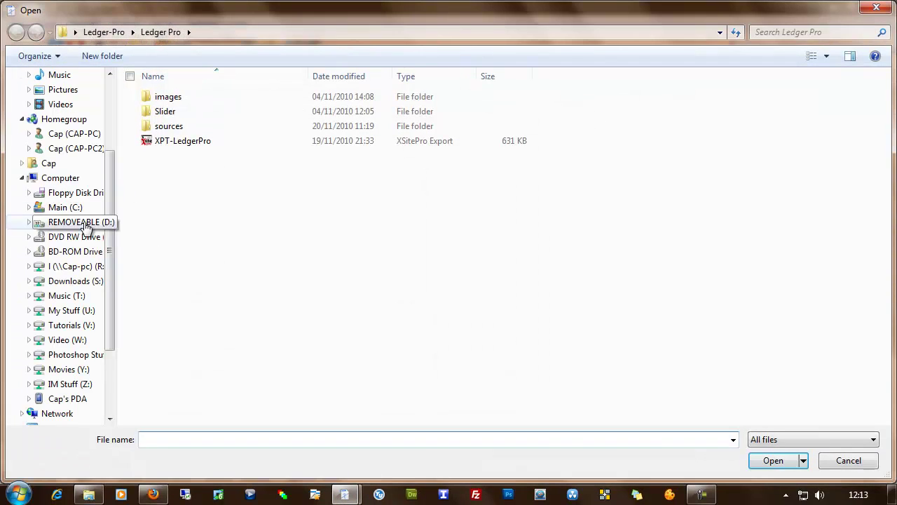
Browse to the images folder inside New folder on the desktop in the file picker.
drag(110, 167, 110, 96)
click(35, 154)
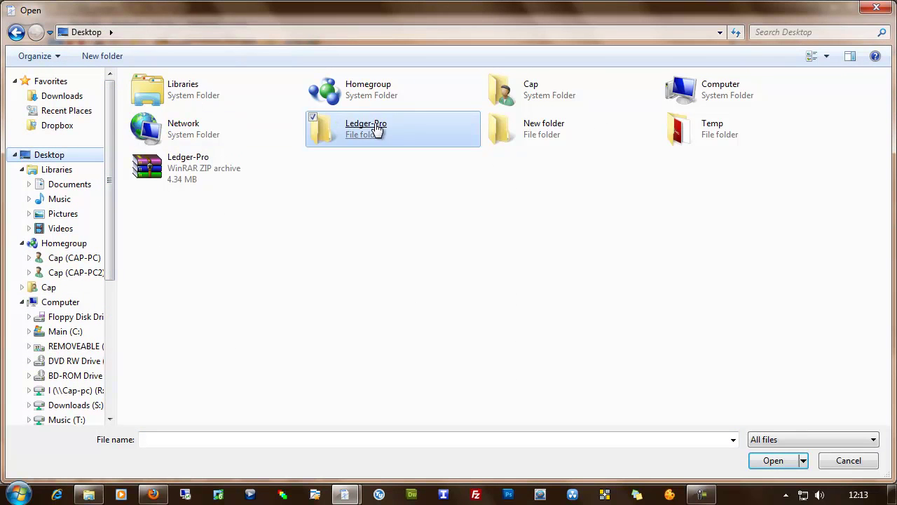
double_click(529, 135)
click(181, 102)
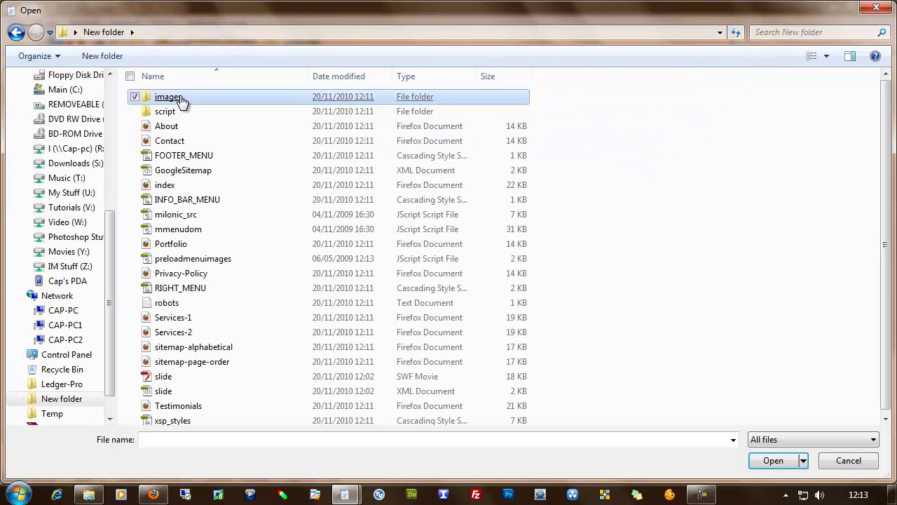
double_click(181, 101)
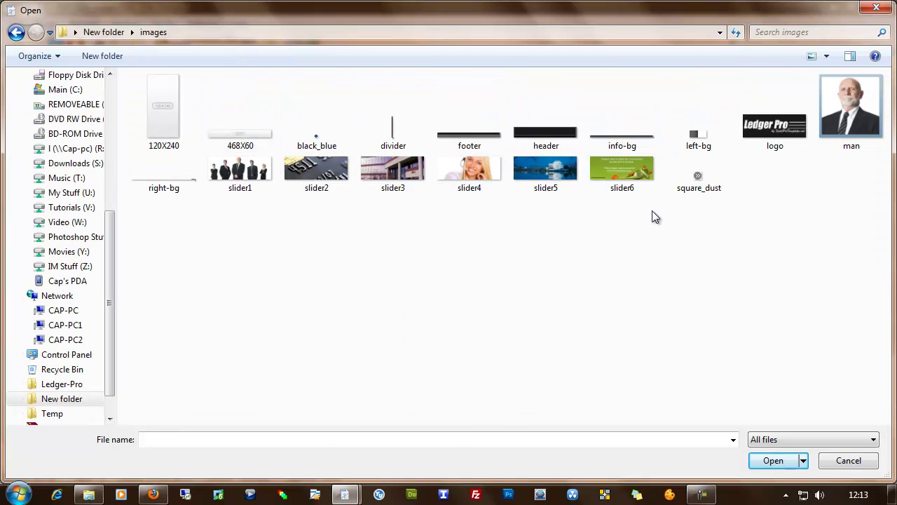
Close the file picker without adding a file, close the Resource Manager, and minimize the open windows to show the desktop.
click(877, 10)
click(703, 433)
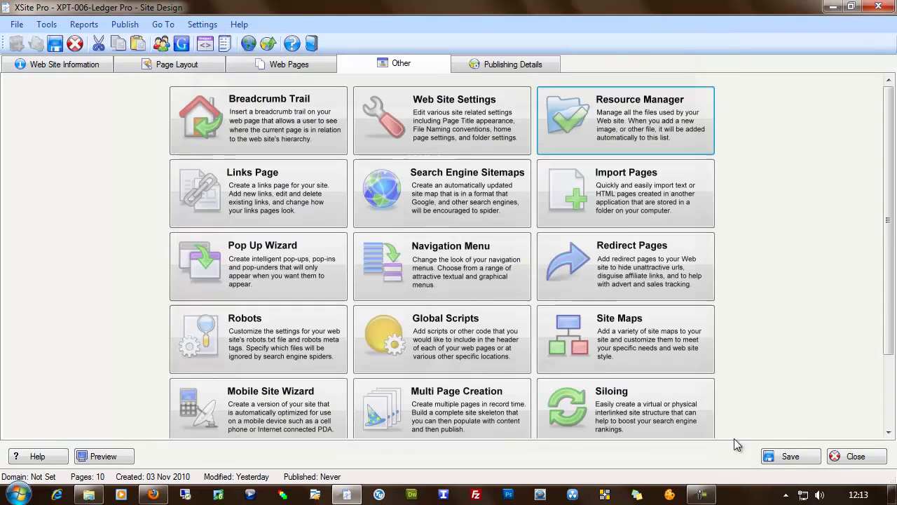
click(833, 7)
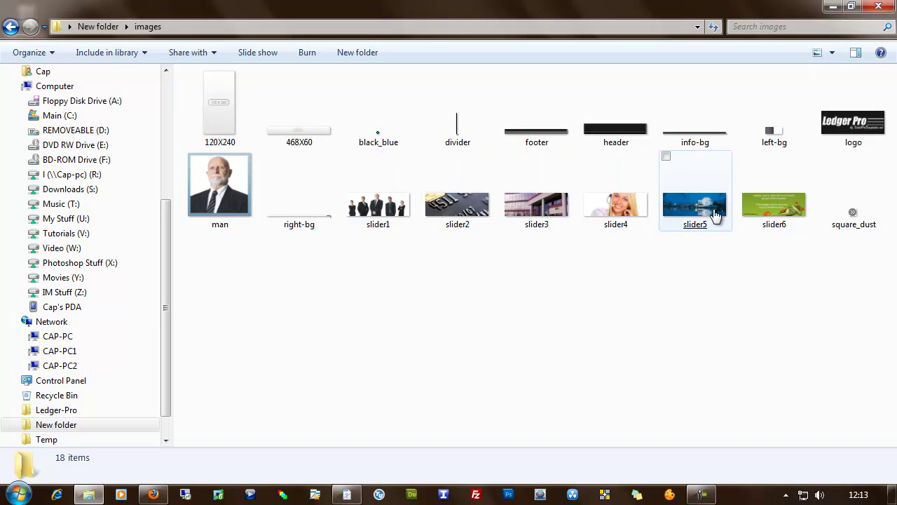
click(832, 7)
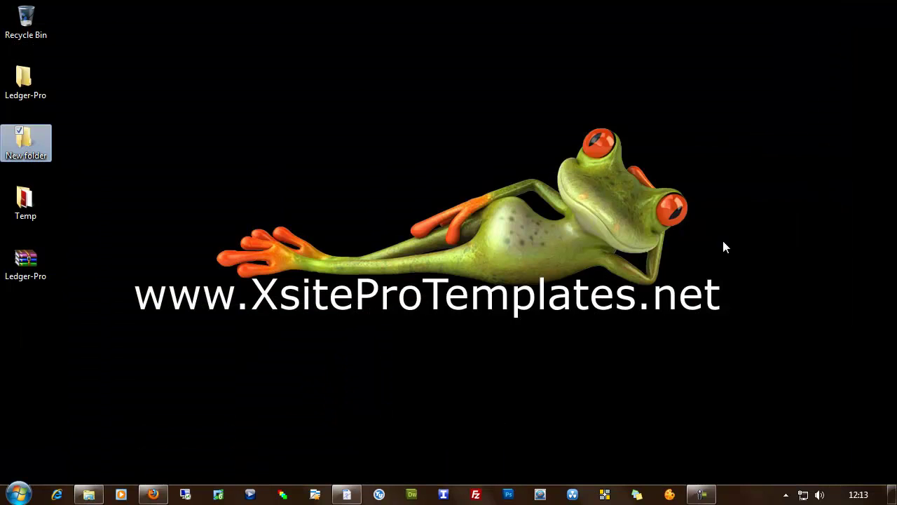